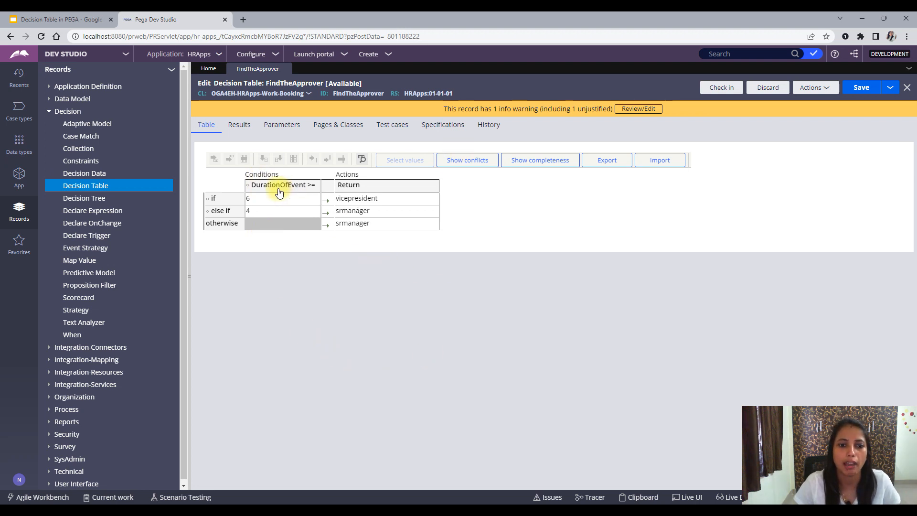
# Step: Open the property settings of the DurationOfEvent condition and review the available comparison operators
pyautogui.click(348, 187)
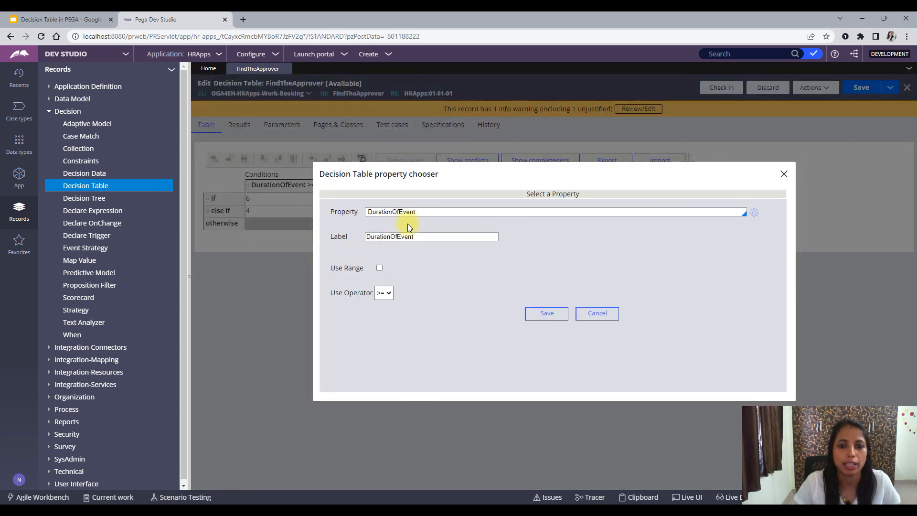
pyautogui.click(415, 212)
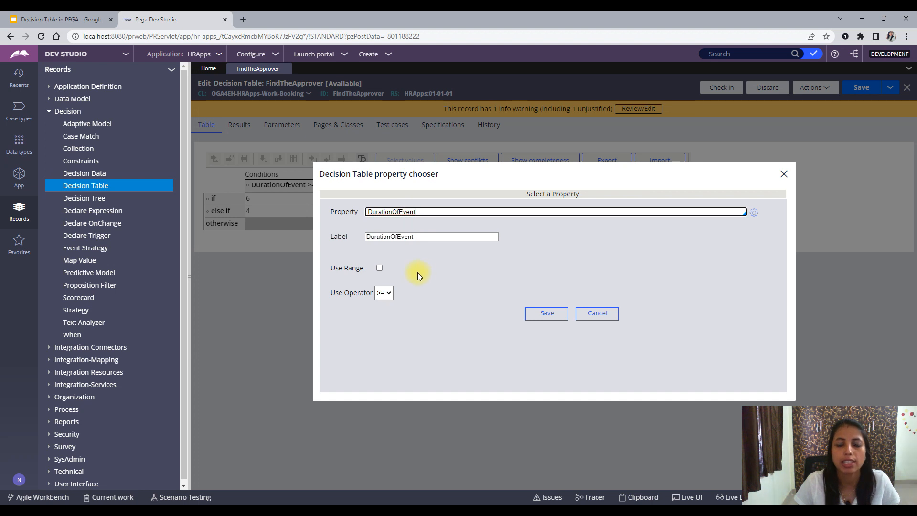
pyautogui.click(377, 296)
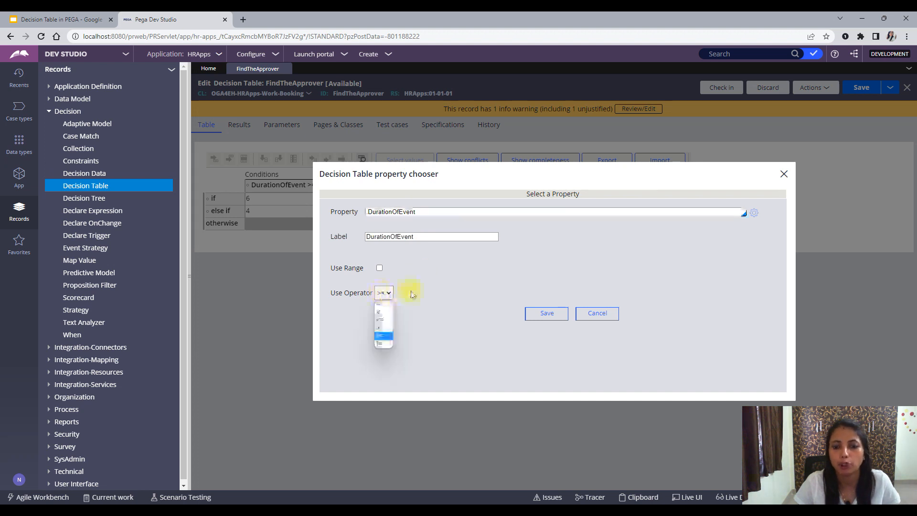
pyautogui.click(420, 309)
pyautogui.click(388, 293)
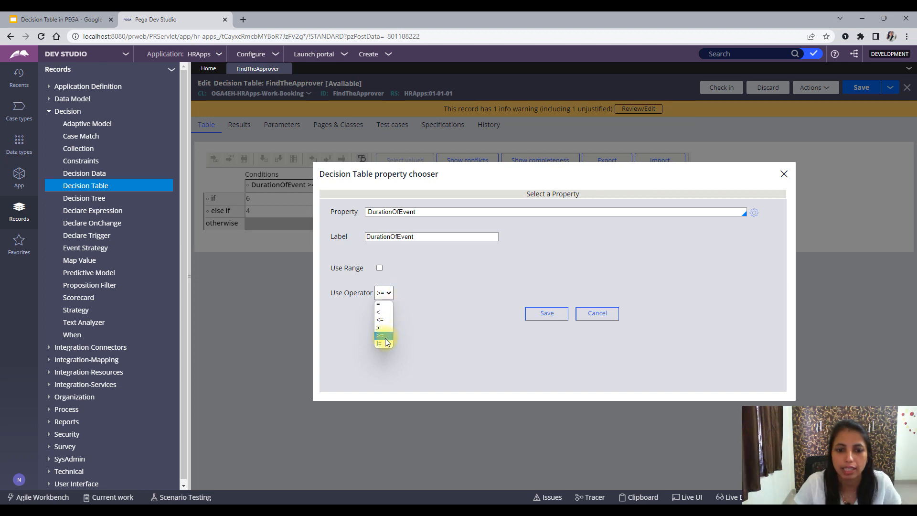
pyautogui.click(411, 296)
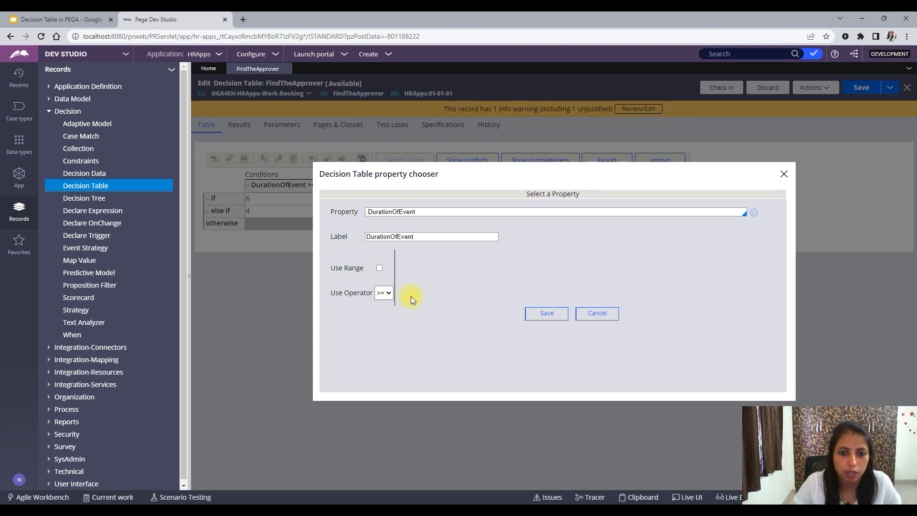
# Step: Turn on Use Range to inspect its start and end operators, turn it off again and save the condition settings
pyautogui.click(380, 270)
pyautogui.click(377, 293)
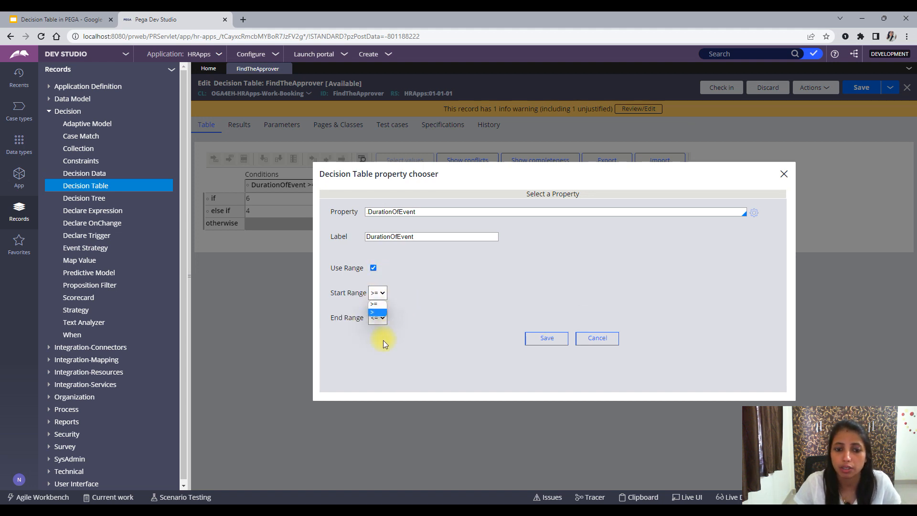
pyautogui.click(403, 270)
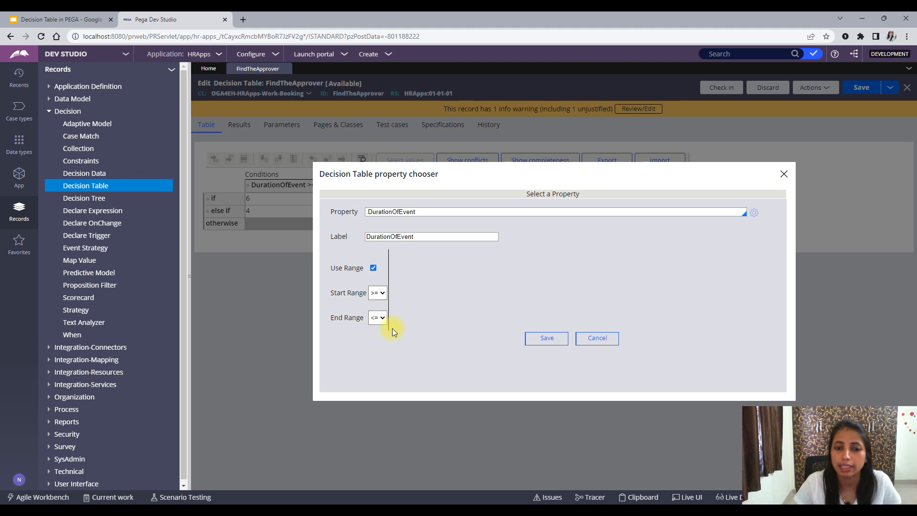
pyautogui.click(373, 268)
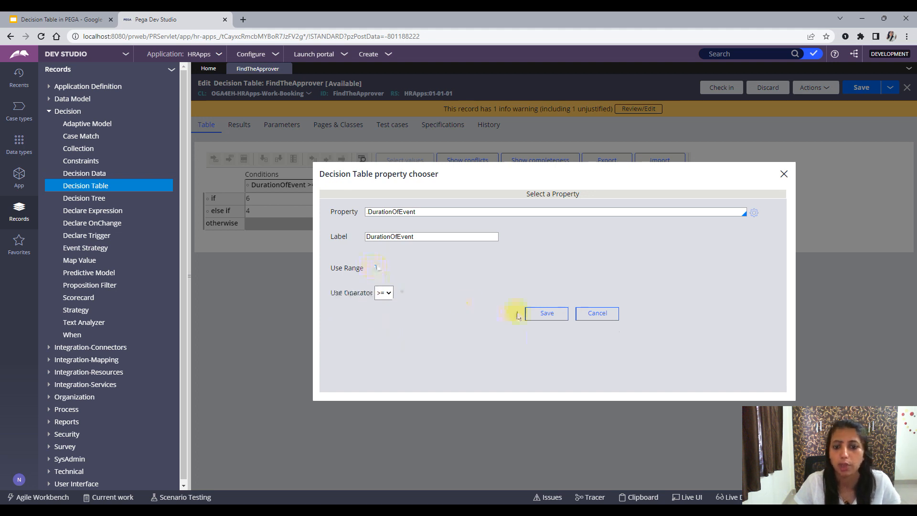
pyautogui.click(547, 315)
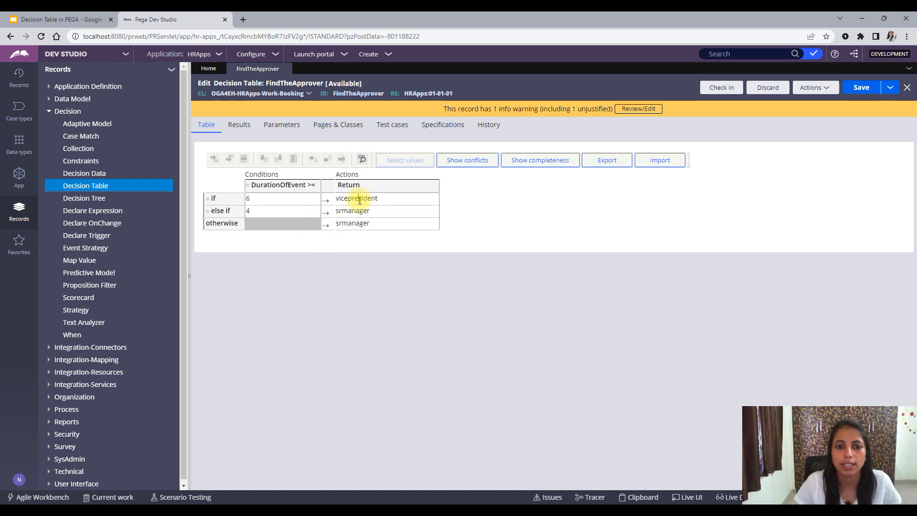
# Step: Examine the duration conditions and return values of the if, else if and otherwise rows
pyautogui.click(345, 201)
pyautogui.click(364, 201)
pyautogui.click(419, 244)
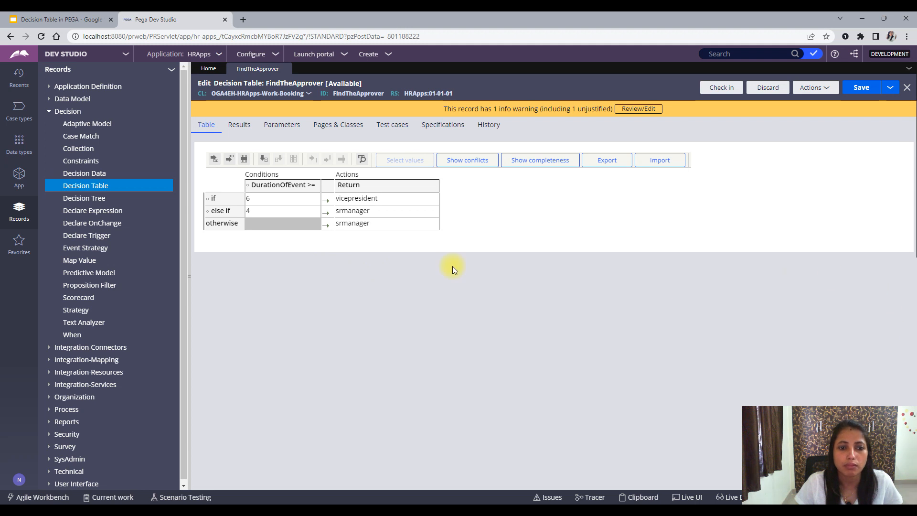
pyautogui.click(262, 200)
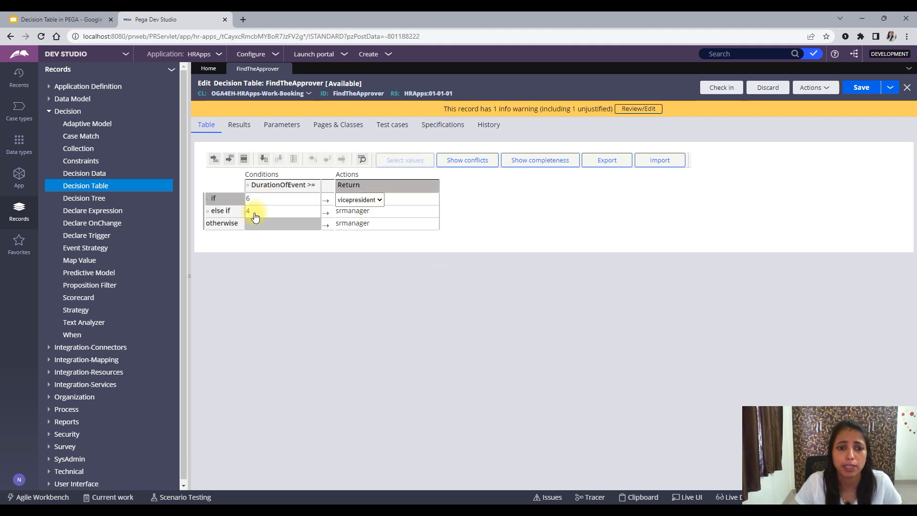
pyautogui.click(261, 211)
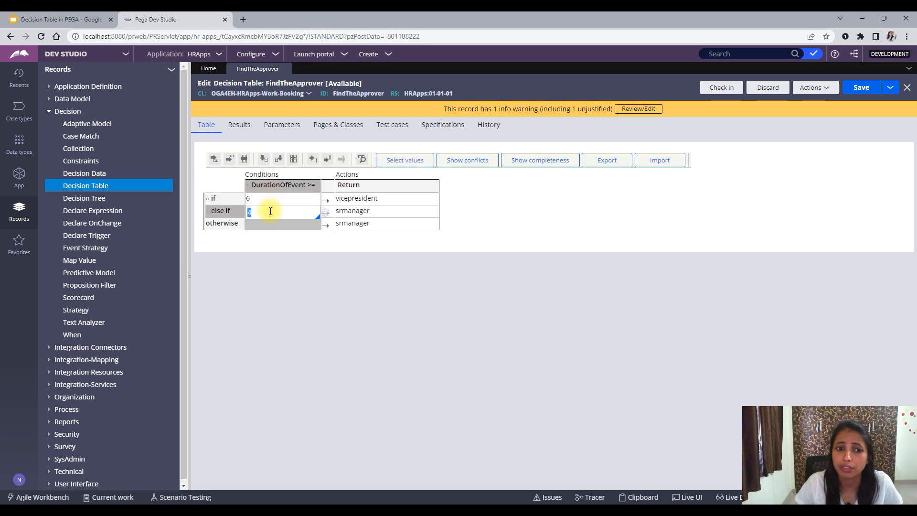
pyautogui.click(354, 211)
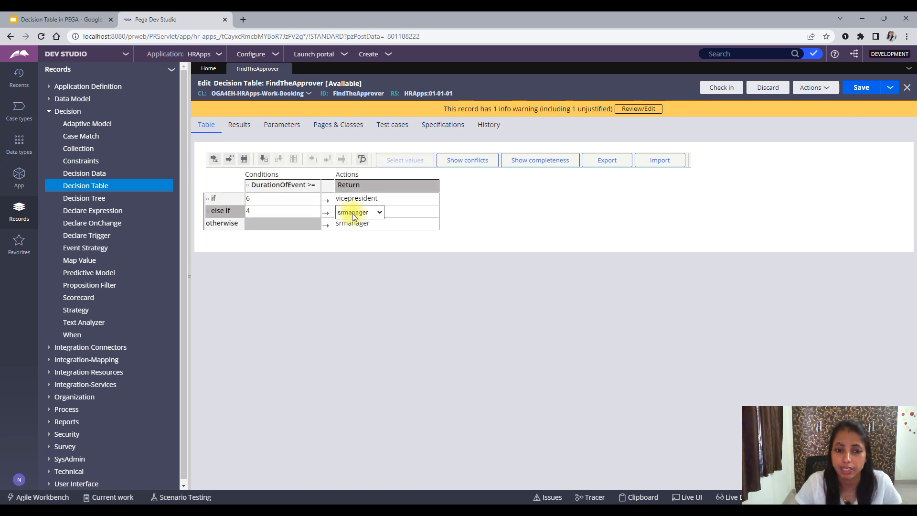
pyautogui.click(424, 248)
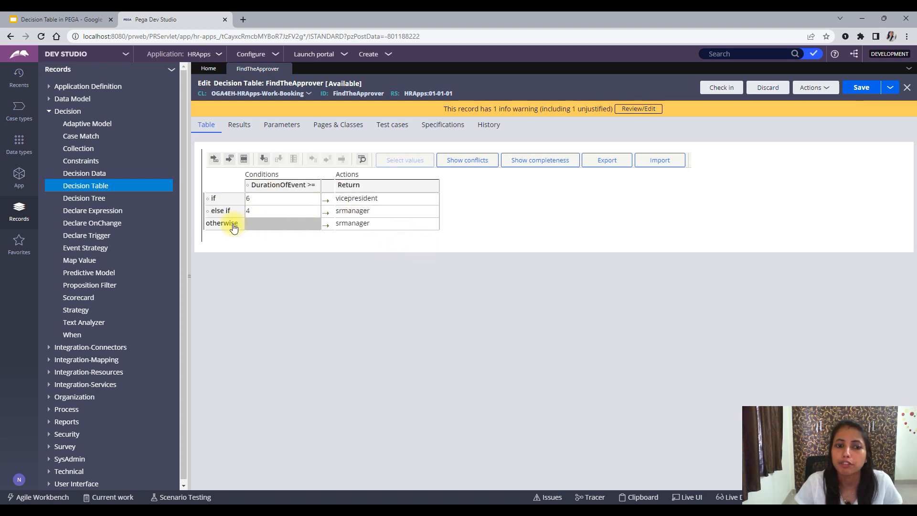
pyautogui.click(367, 224)
pyautogui.click(395, 266)
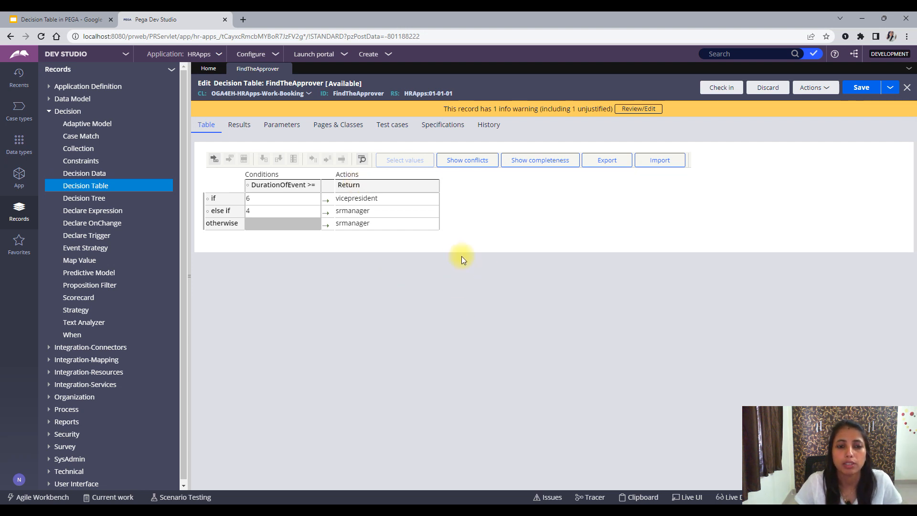
# Step: Enable Evaluate all rows in the decision table's delegation options and return to the table
pyautogui.click(239, 124)
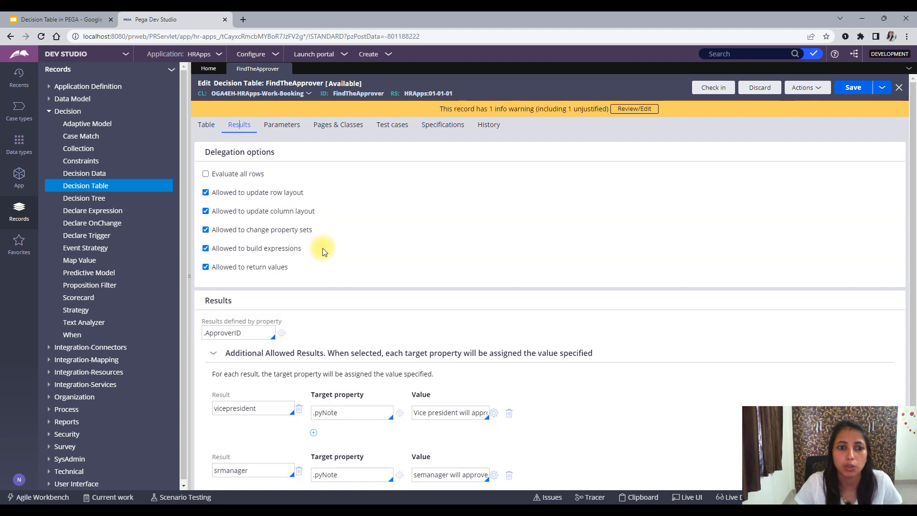
pyautogui.click(206, 174)
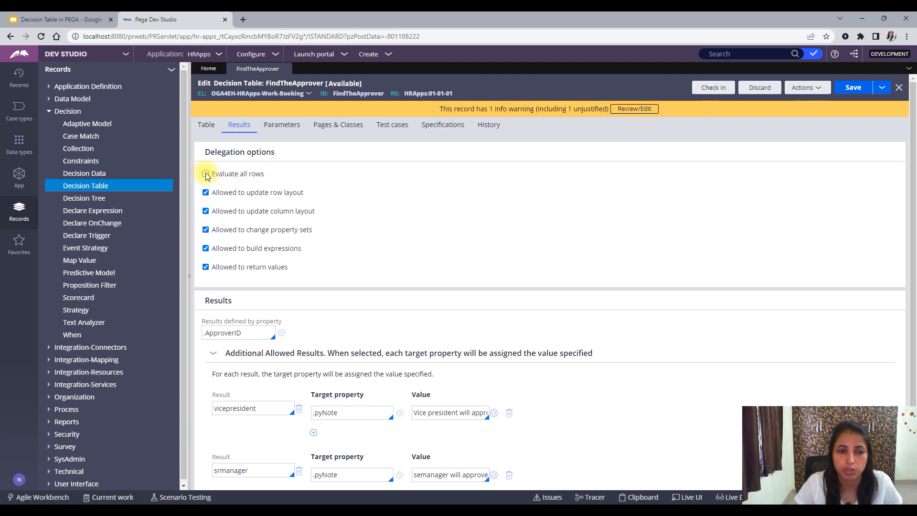
pyautogui.click(206, 124)
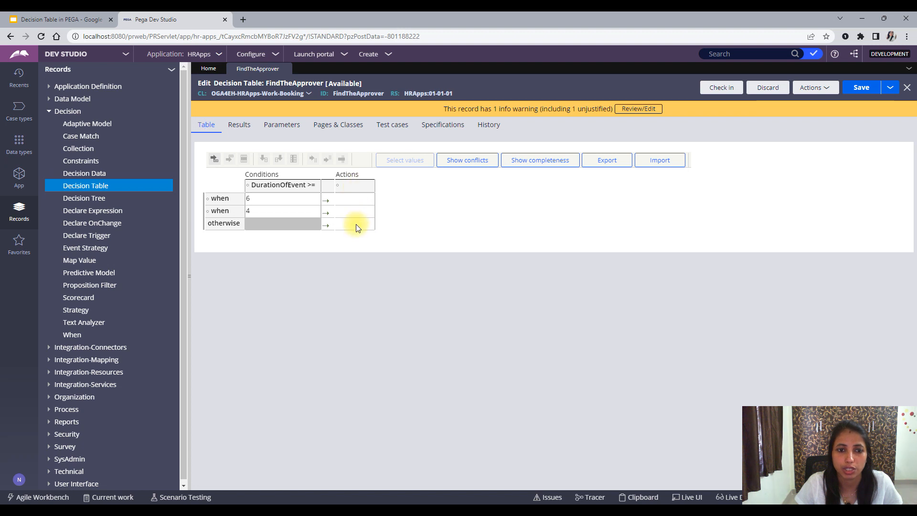
# Step: Set the empty action column's property to .ApproverID, label it ApproverID and save the settings
pyautogui.click(351, 190)
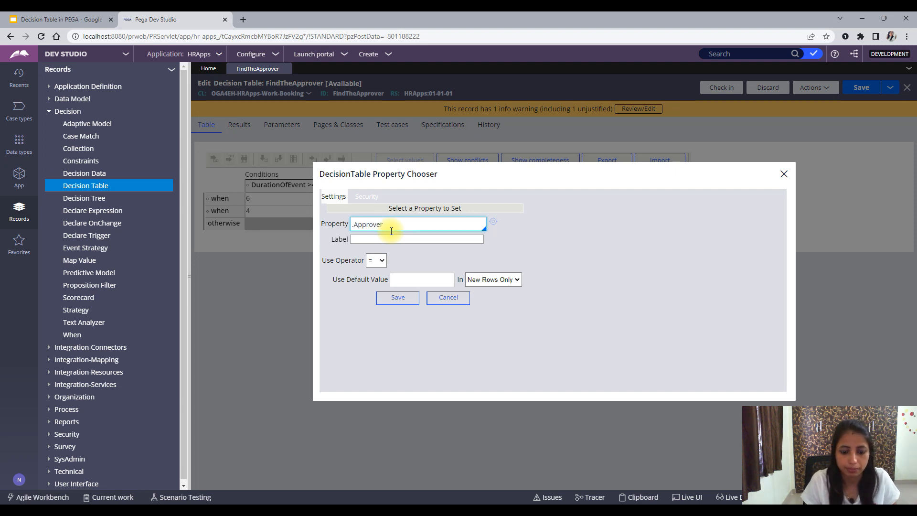
pyautogui.doubleClick(372, 225)
pyautogui.hotkey('ctrl', 'c')
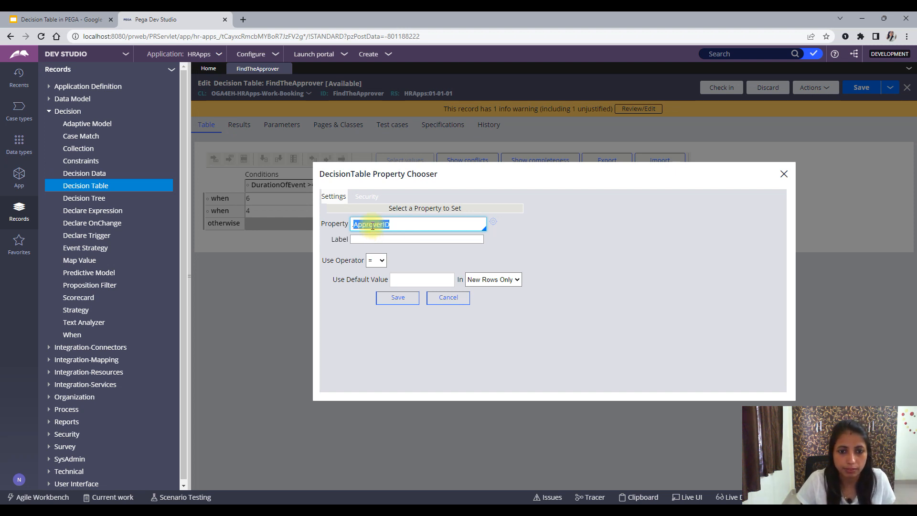
pyautogui.click(360, 239)
pyautogui.hotkey('ctrl', 'v')
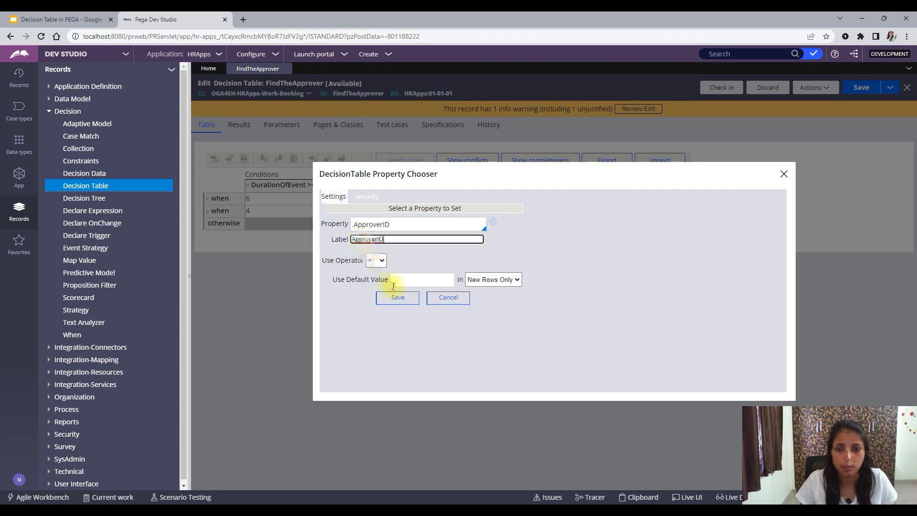
pyautogui.click(398, 297)
# Step: Fill the ApproverID actions with vicepresident for duration 6, srmanager for duration 4 and srmanager for otherwise
pyautogui.click(360, 197)
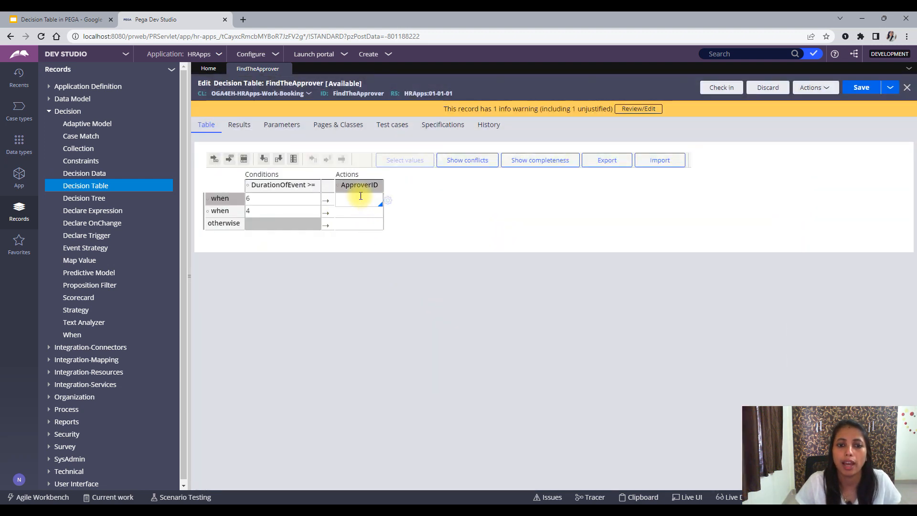
pyautogui.write('vicepresident')
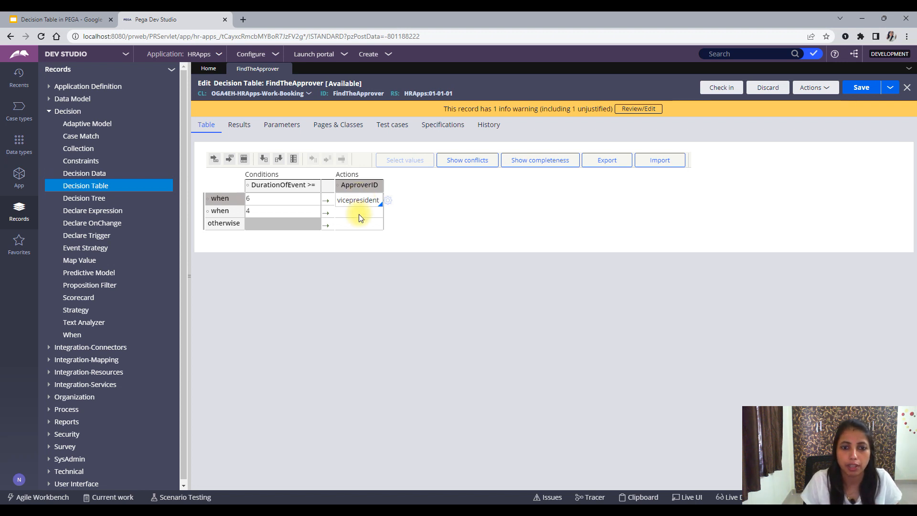
pyautogui.click(360, 213)
pyautogui.write('srma')
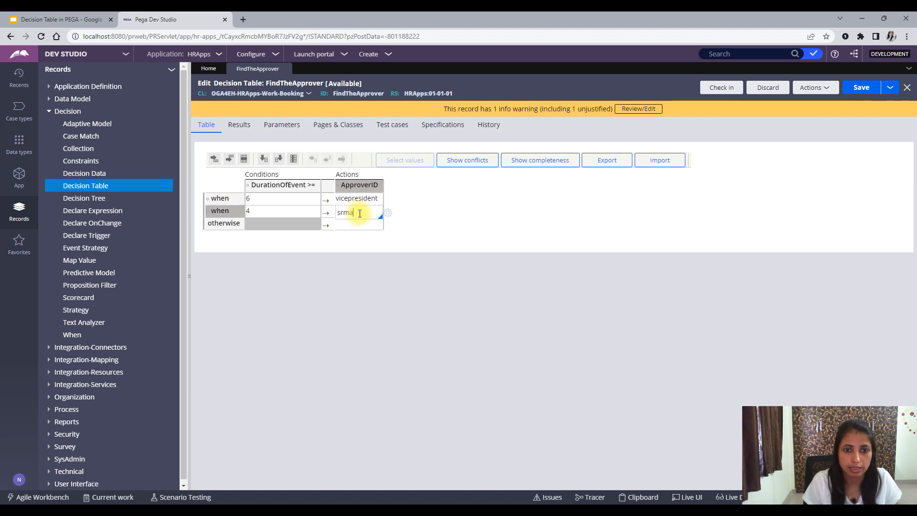
pyautogui.write('nager')
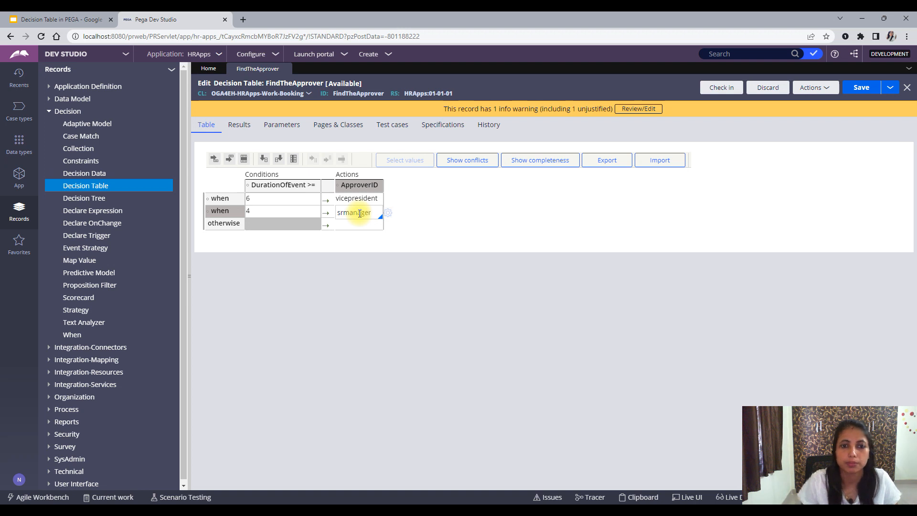
pyautogui.click(369, 225)
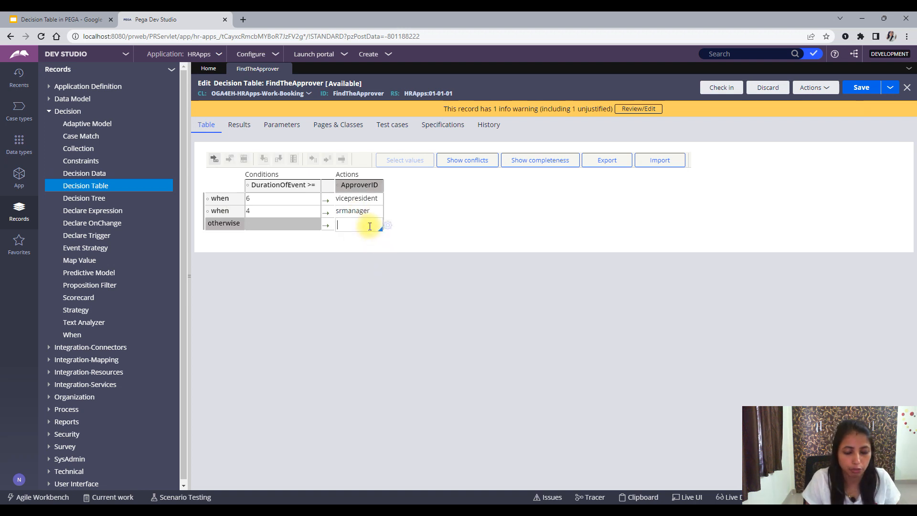
pyautogui.write('srmanager')
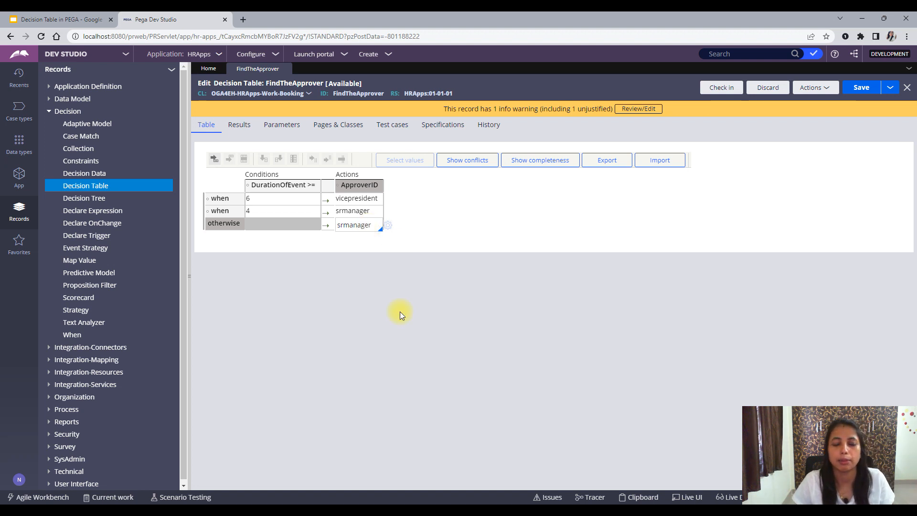
pyautogui.click(400, 313)
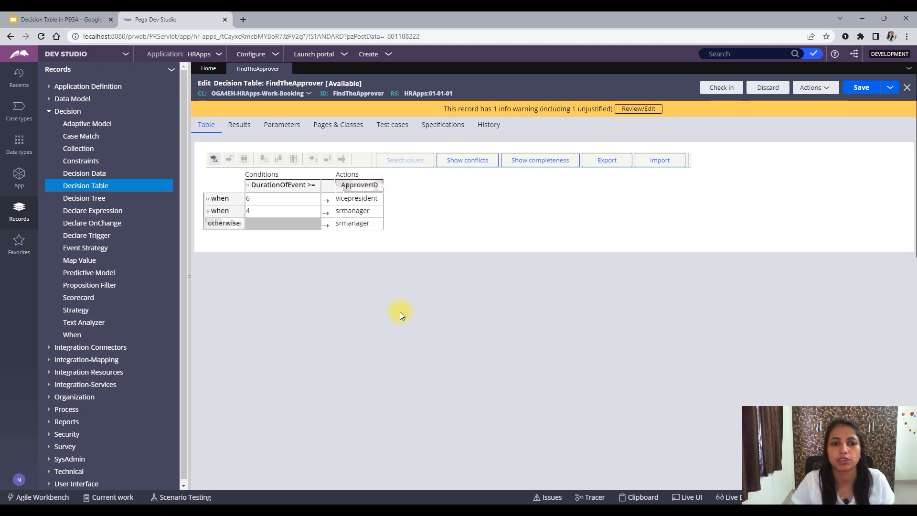
# Step: Check the Allowed to return values setting in the decision table's delegation options
pyautogui.click(244, 128)
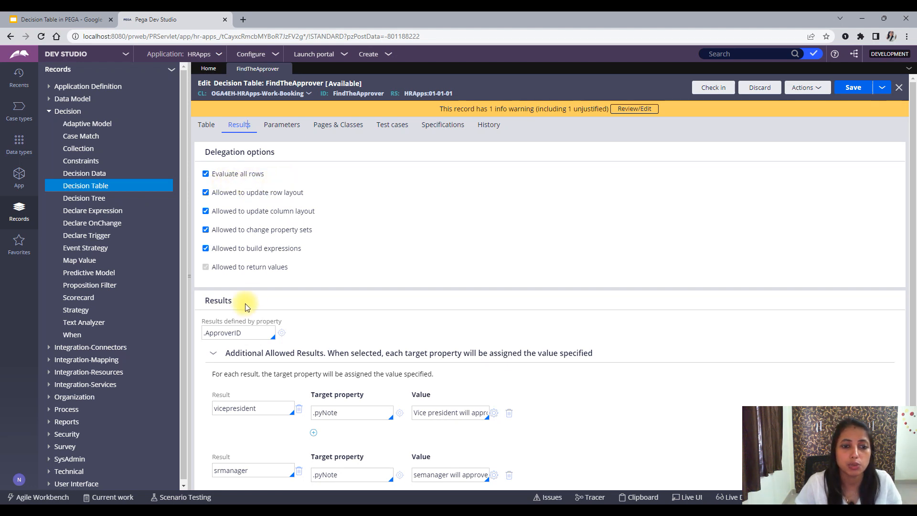
pyautogui.moveTo(204, 270); pyautogui.dragTo(290, 270)
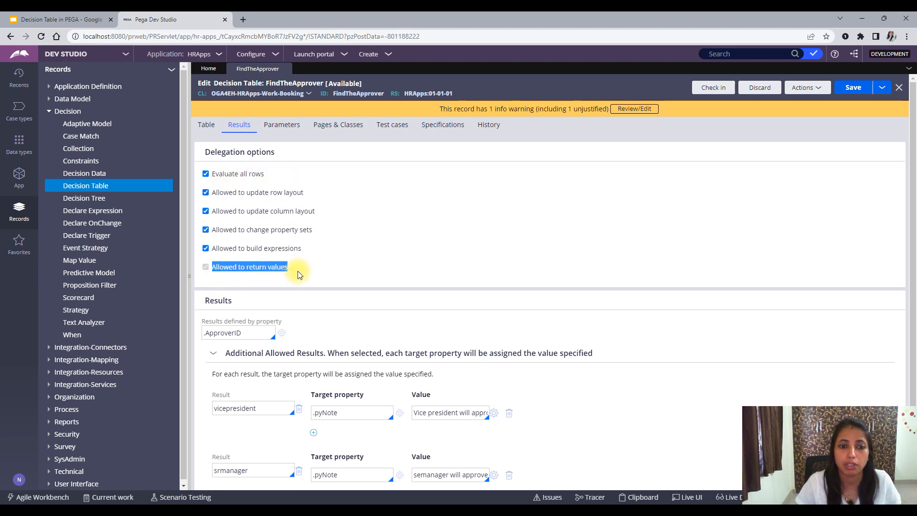
pyautogui.click(295, 273)
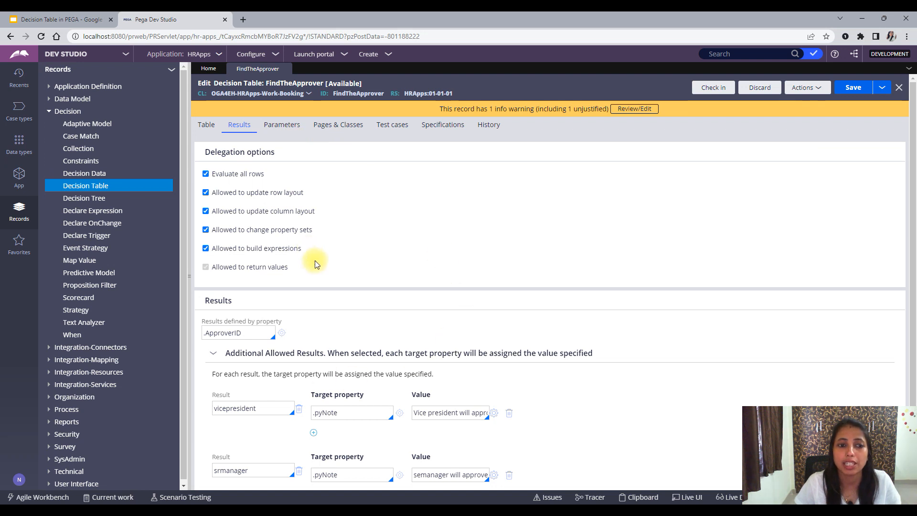
# Step: Return to the table and examine the first when row's duration condition and ApproverID action
pyautogui.click(206, 125)
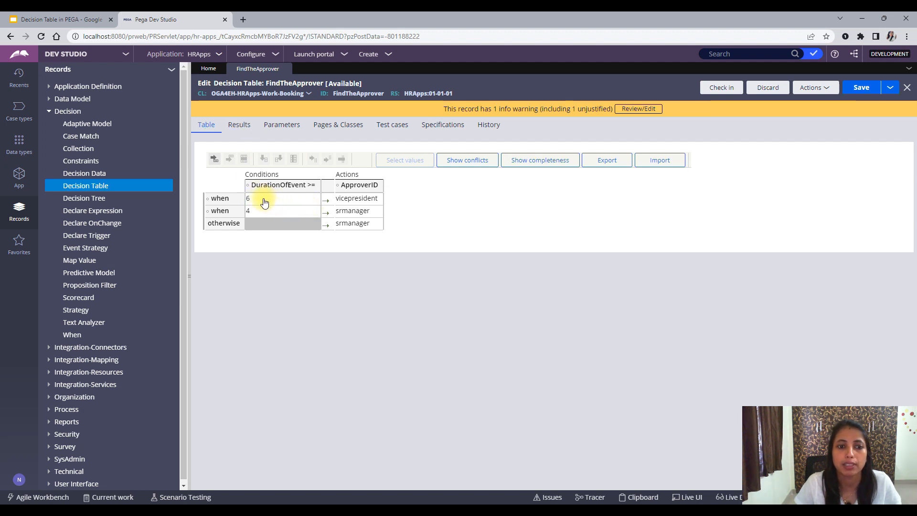
pyautogui.click(318, 199)
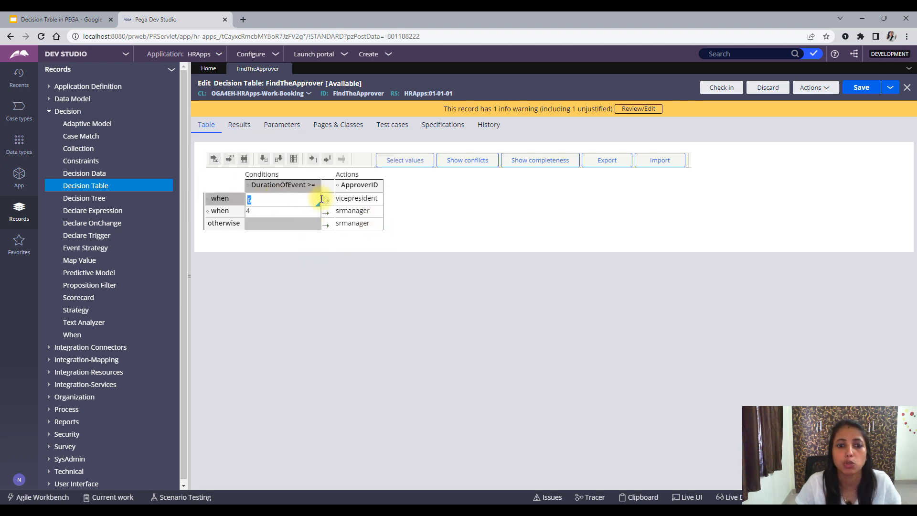
pyautogui.click(270, 199)
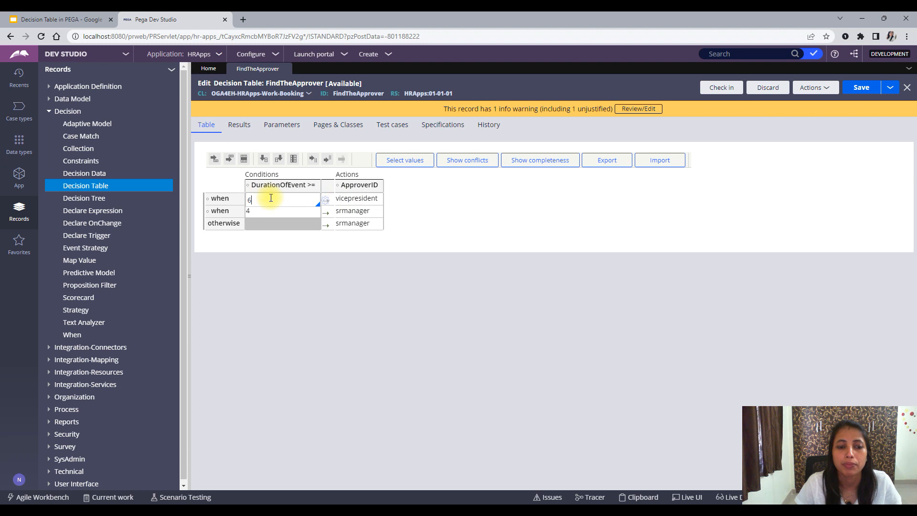
pyautogui.click(357, 198)
pyautogui.click(274, 200)
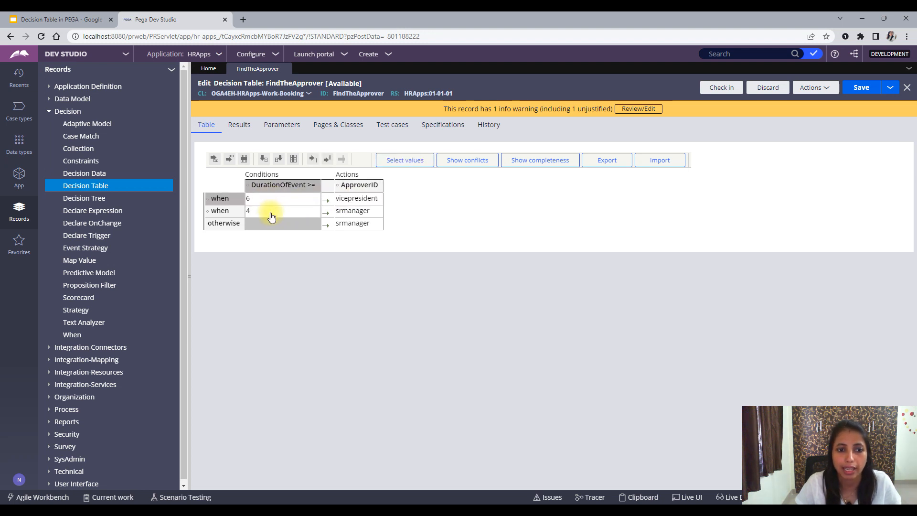
# Step: Examine the duration conditions and ApproverID actions of the two when rows
pyautogui.click(266, 212)
pyautogui.click(349, 213)
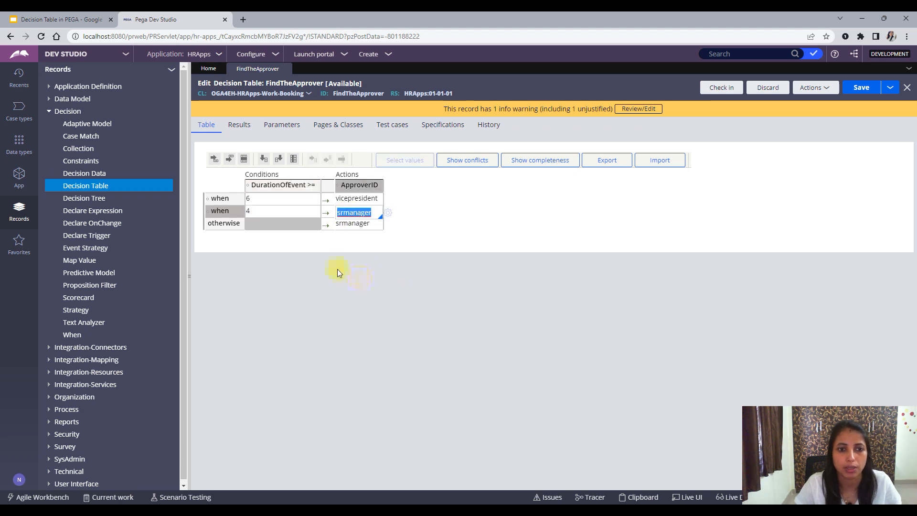
pyautogui.click(345, 287)
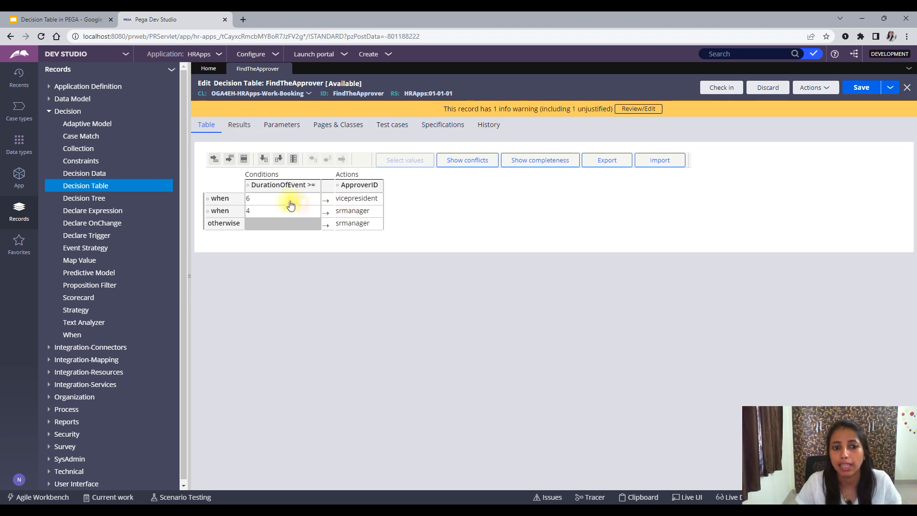
pyautogui.click(259, 199)
pyautogui.click(359, 201)
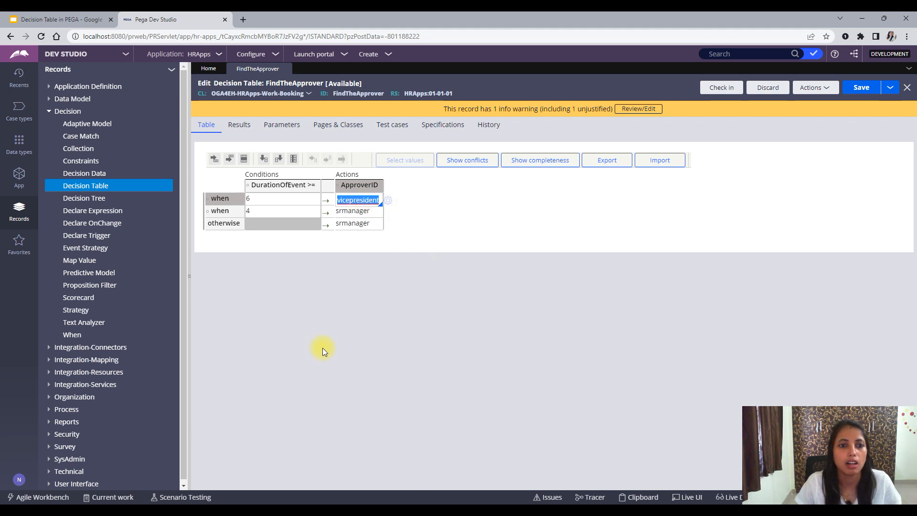
pyautogui.click(369, 302)
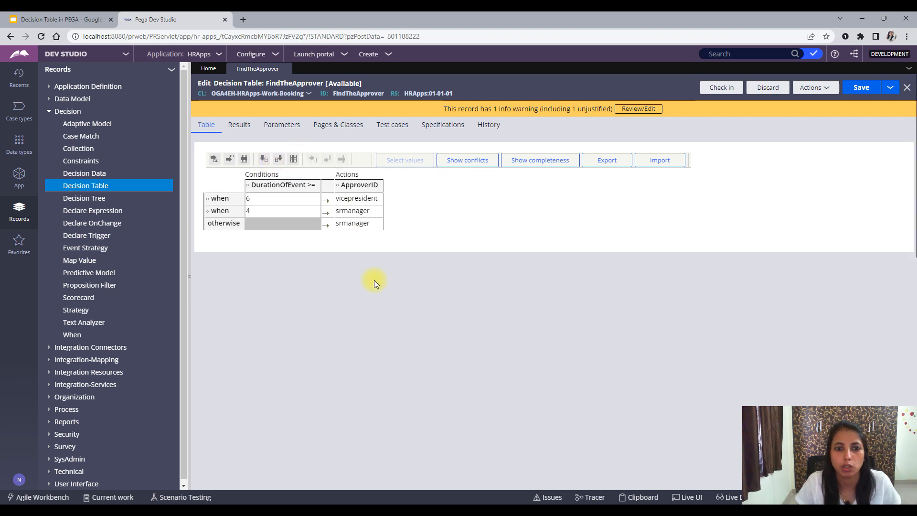
# Step: Insert an action column after ApproverID, set its property to NoOfGuest and save the column settings
pyautogui.click(367, 199)
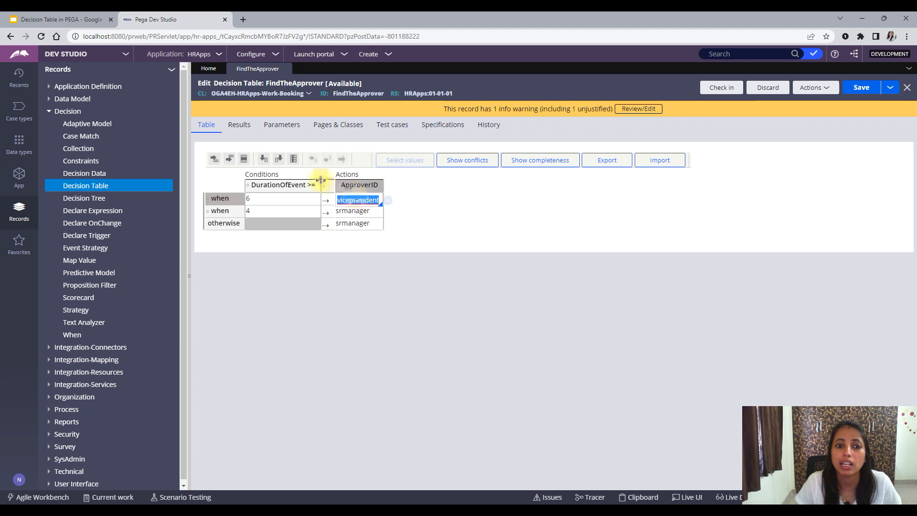
pyautogui.click(281, 160)
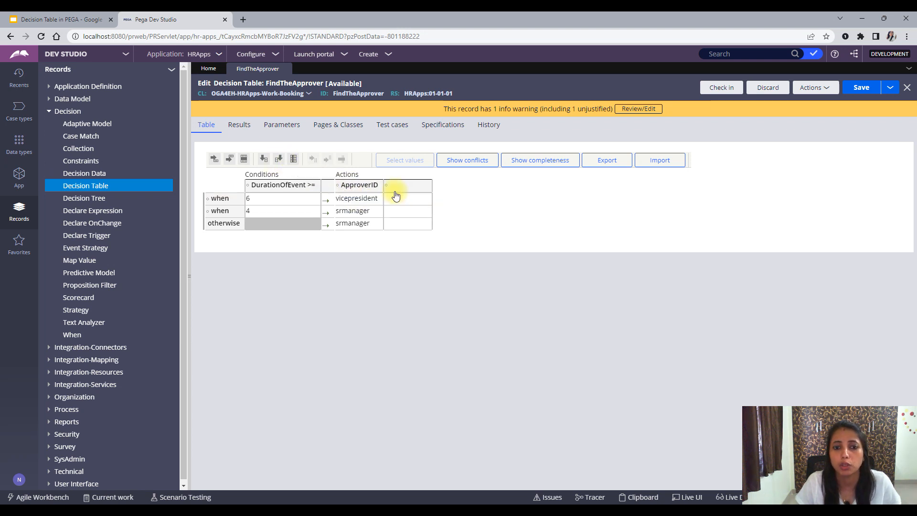
pyautogui.click(398, 189)
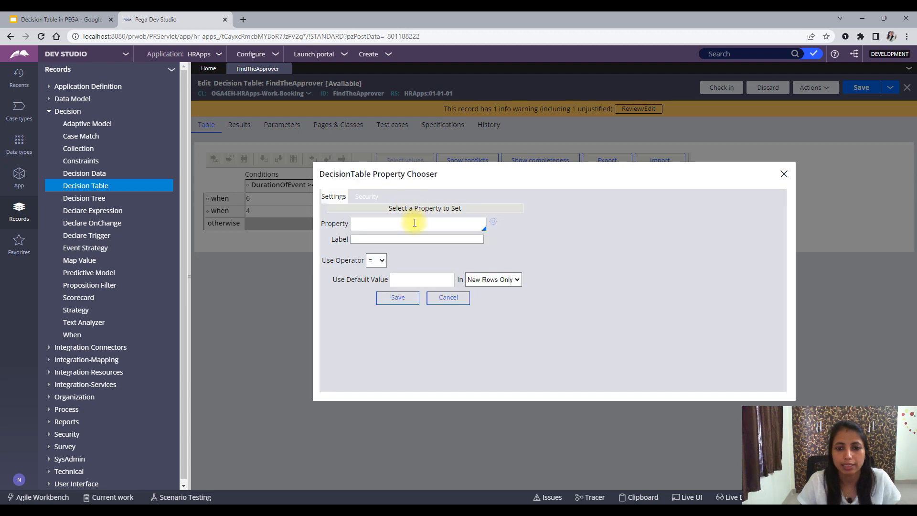
pyautogui.click(415, 223)
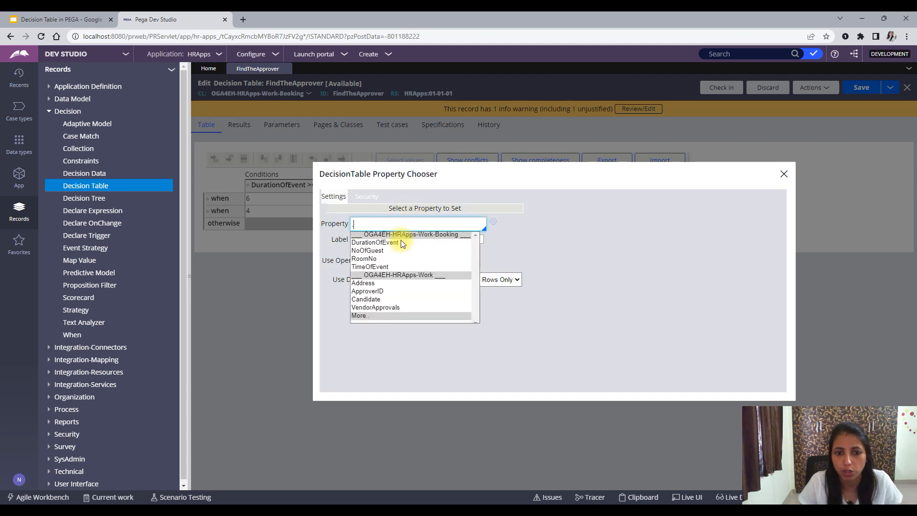
pyautogui.click(368, 250)
pyautogui.click(397, 298)
# Step: Set NoOfGuest to 200 for duration 6 and 300 for duration 4, and save the decision table
pyautogui.click(407, 201)
pyautogui.write('200')
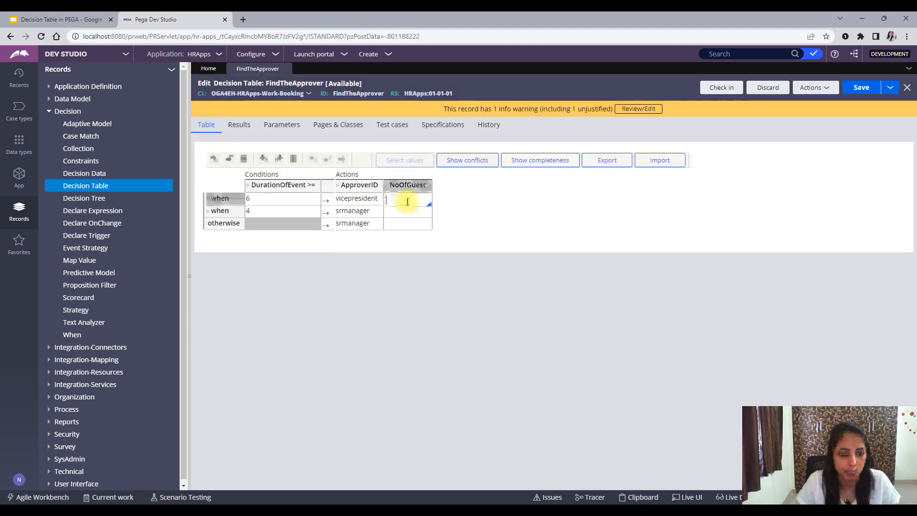
pyautogui.click(408, 211)
pyautogui.write('300')
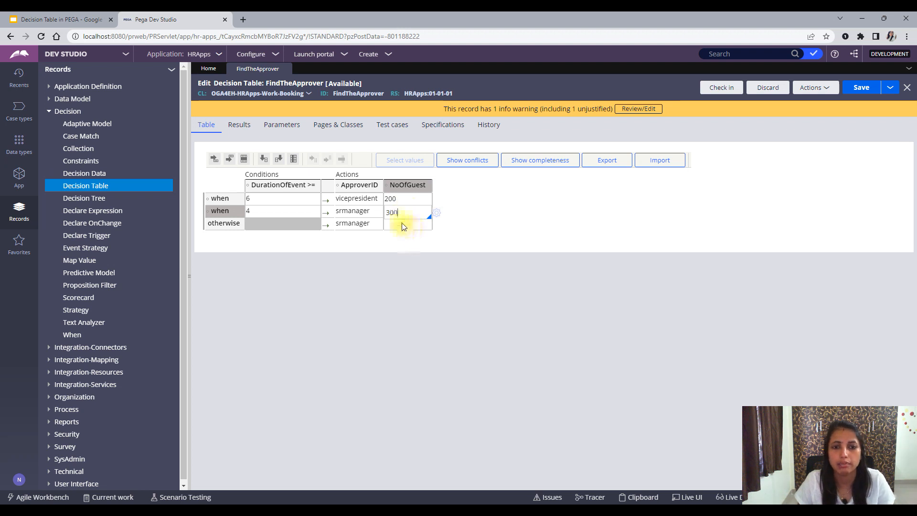
pyautogui.click(446, 256)
pyautogui.click(861, 87)
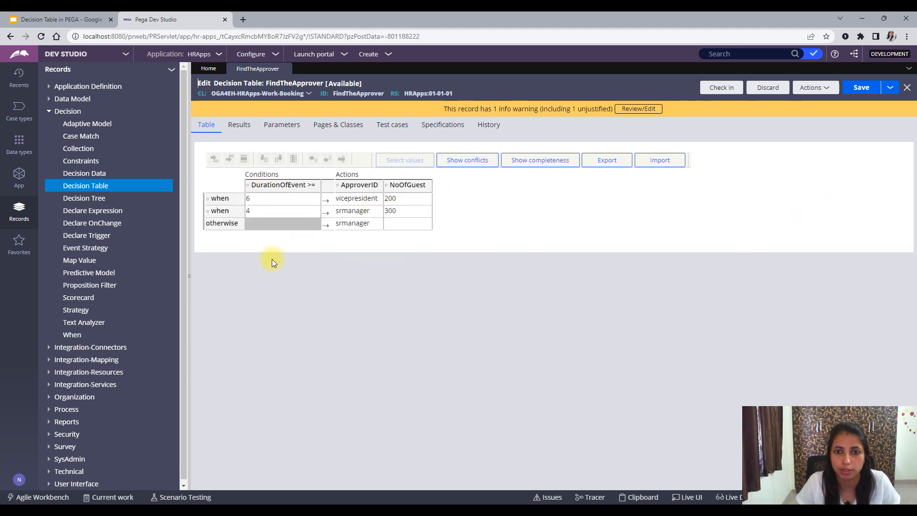
# Step: Check the decision table for conflicts while all rows are evaluated
pyautogui.click(462, 165)
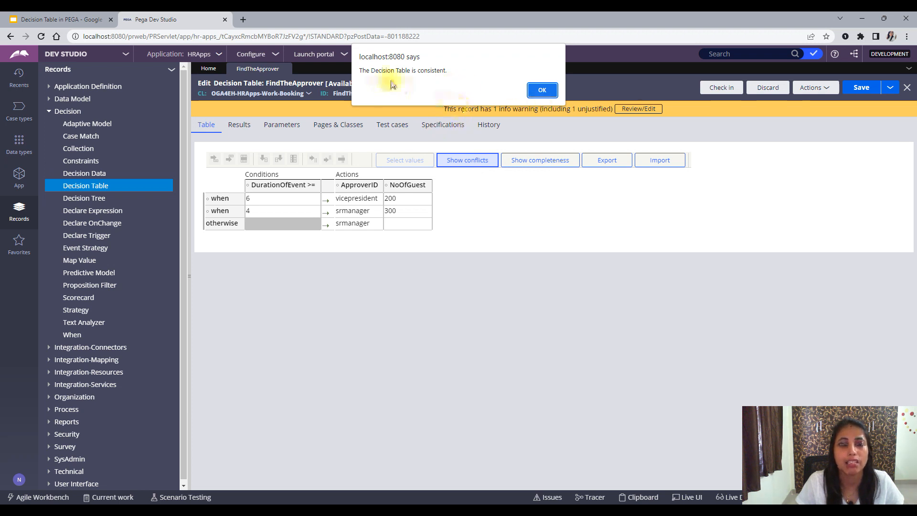
pyautogui.click(542, 91)
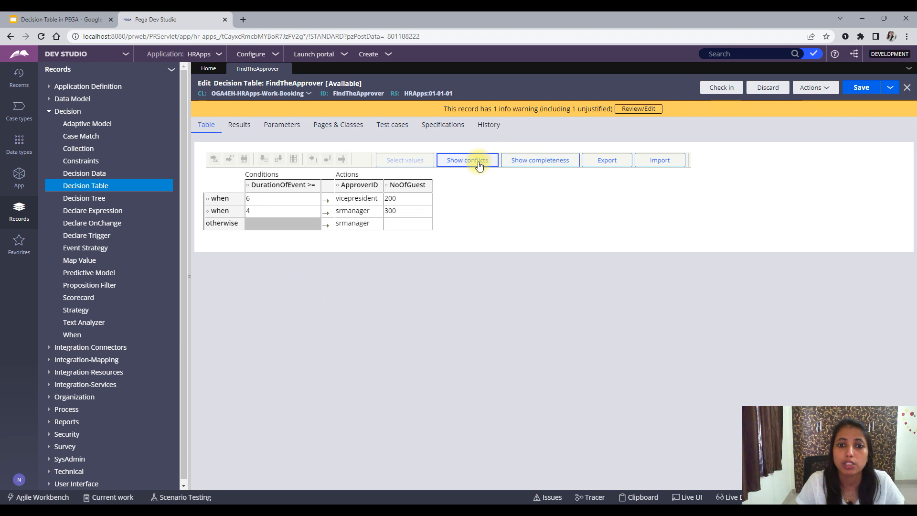
# Step: Turn off Evaluate all rows in the delegation options, then save the decision table and check it for conflicts
pyautogui.click(239, 125)
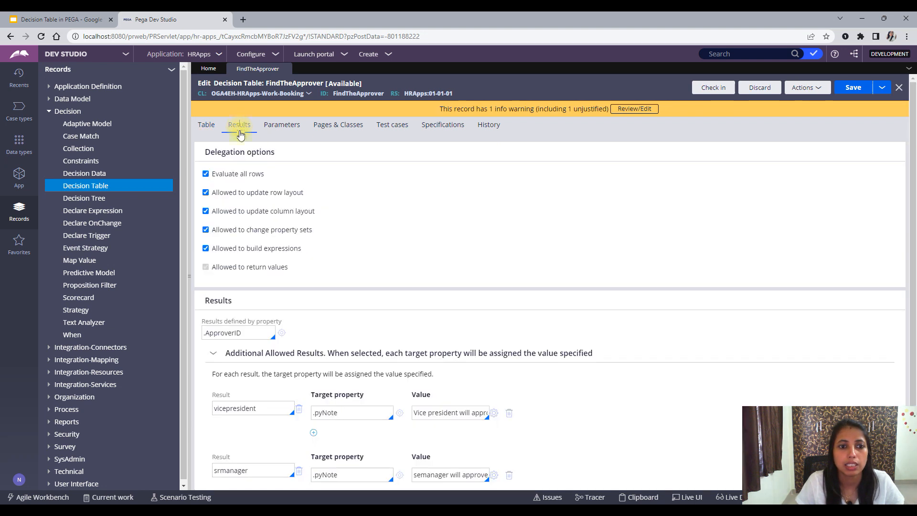
pyautogui.click(206, 125)
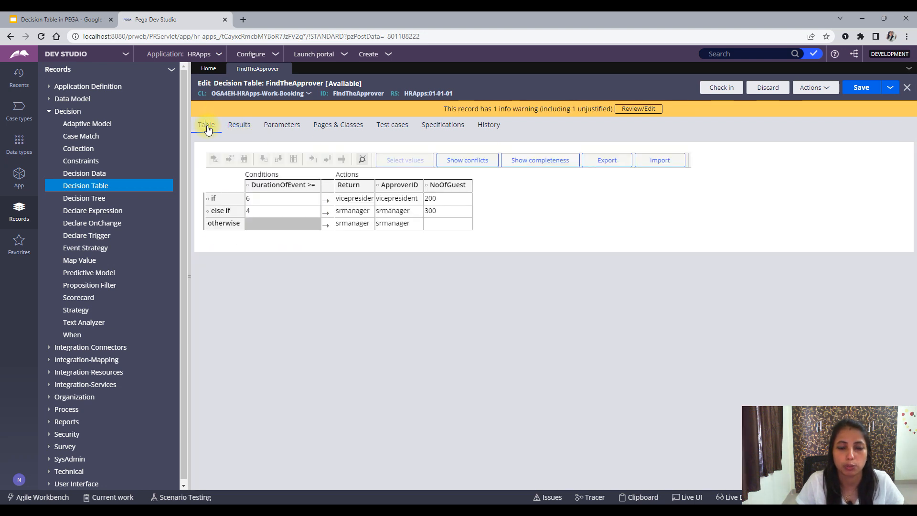
pyautogui.click(877, 87)
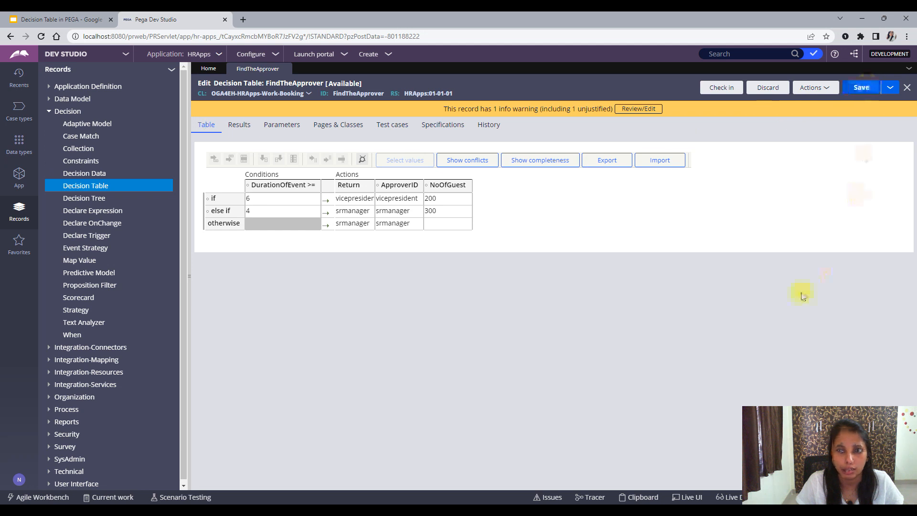
pyautogui.click(467, 161)
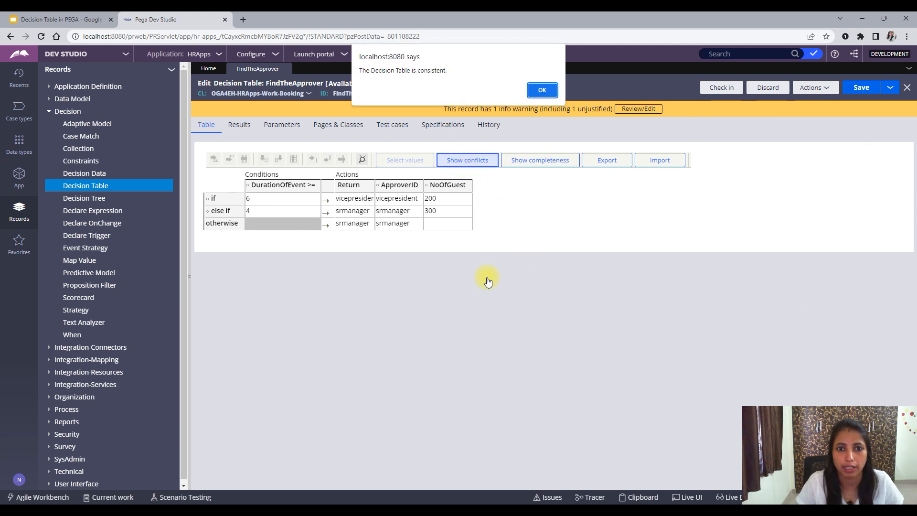
pyautogui.click(542, 87)
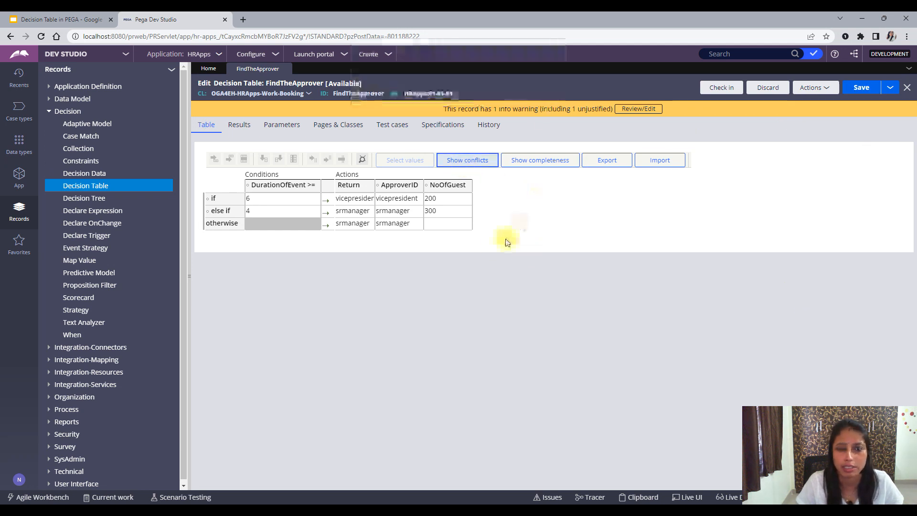
# Step: Insert an else if row below duration 4 with duration 8 and return value vicepresident, and save the decision table
pyautogui.click(256, 212)
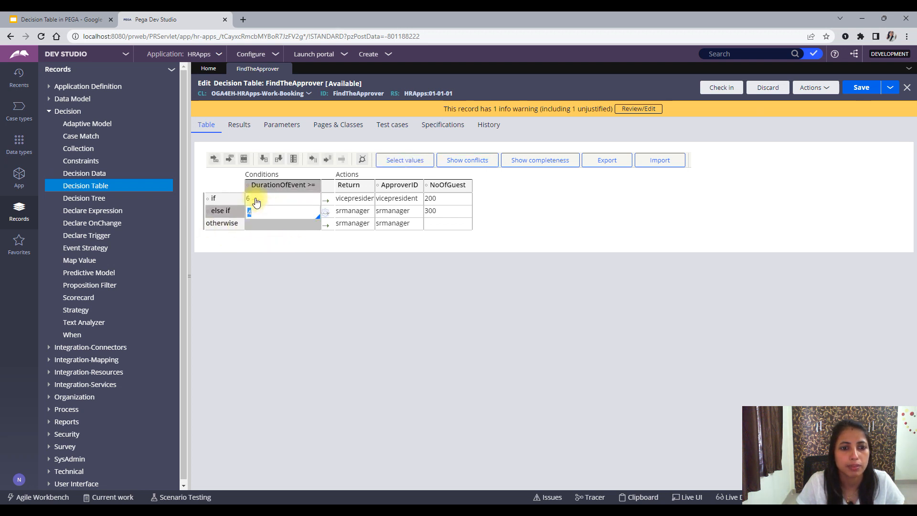
pyautogui.click(229, 159)
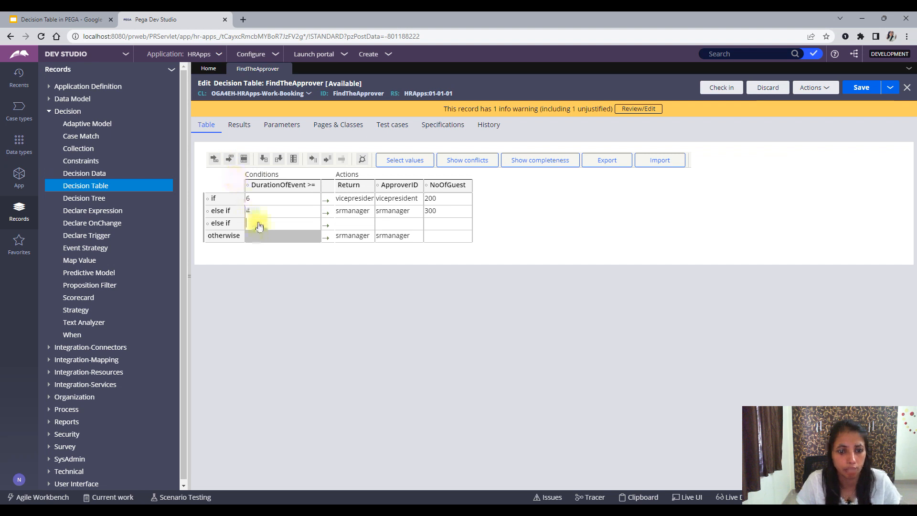
pyautogui.click(258, 223)
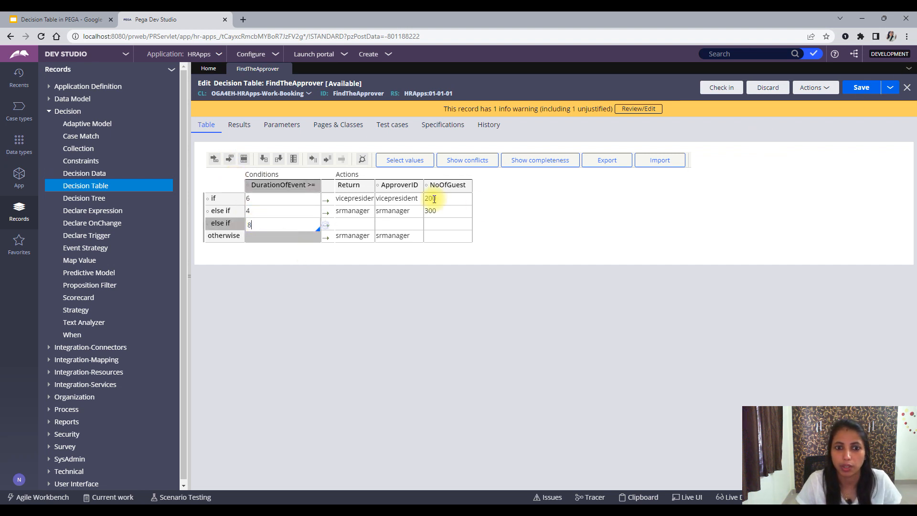
pyautogui.click(356, 222)
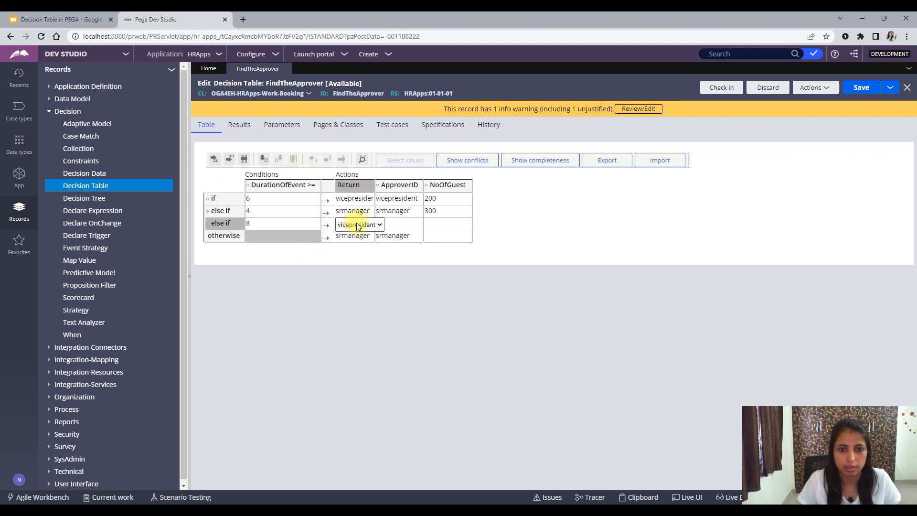
pyautogui.click(358, 224)
pyautogui.click(398, 223)
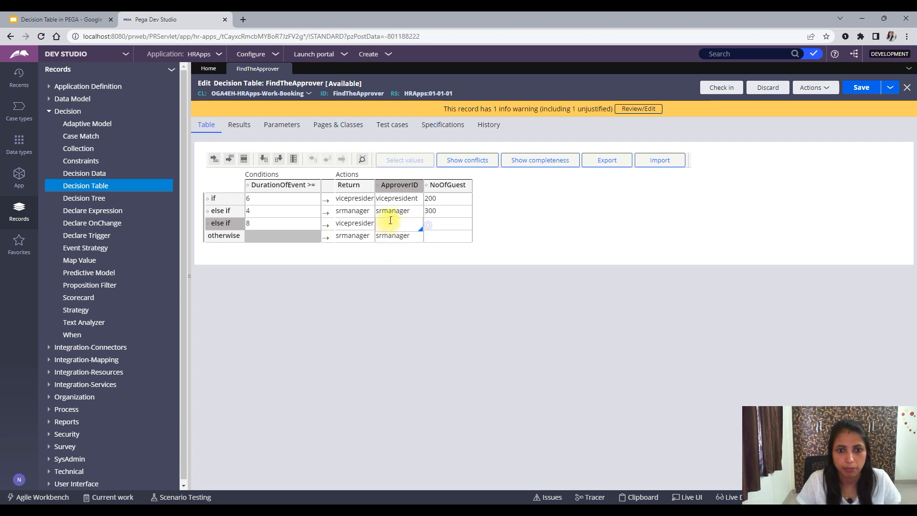
pyautogui.click(389, 223)
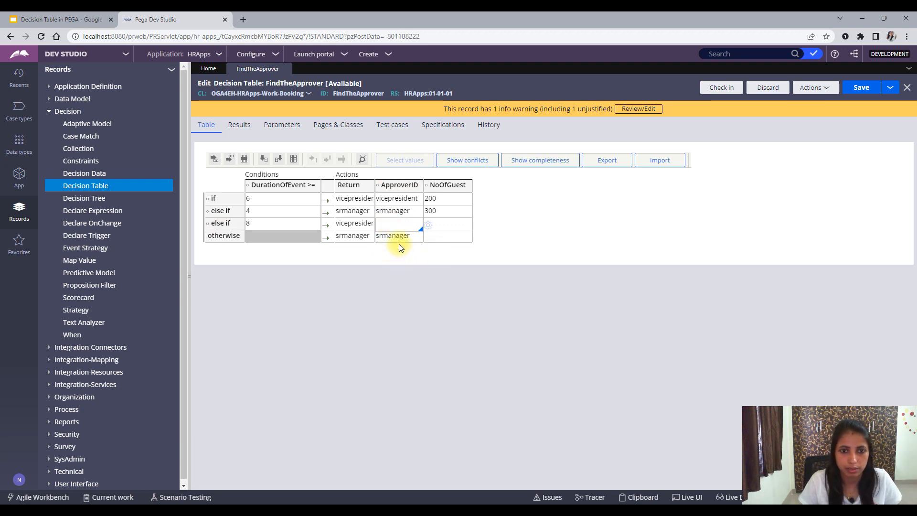
pyautogui.click(862, 91)
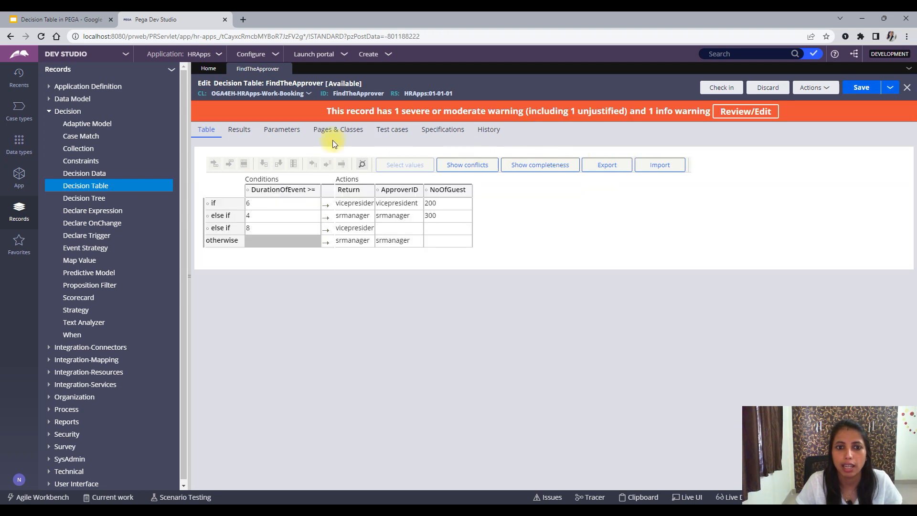
# Step: Show the table's conflicts and compare the flagged else if row with the first row's condition and return value
pyautogui.click(456, 165)
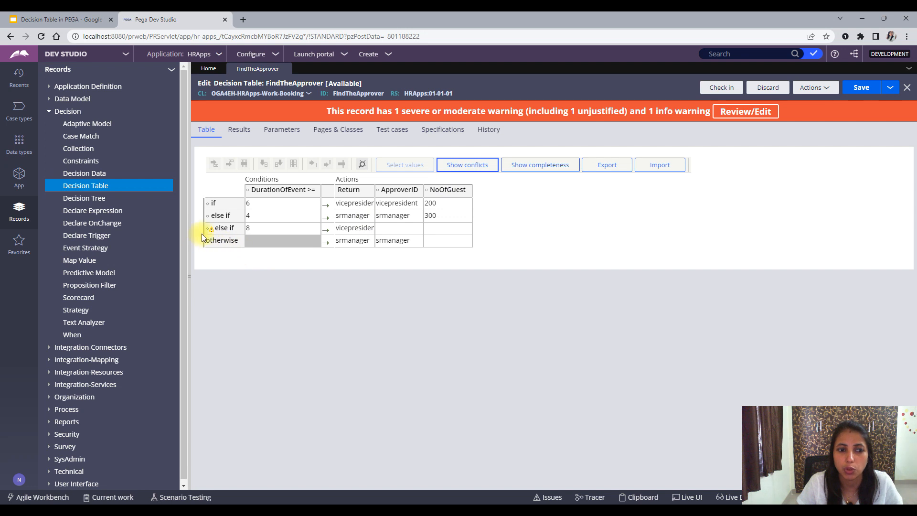
pyautogui.moveTo(212, 235)
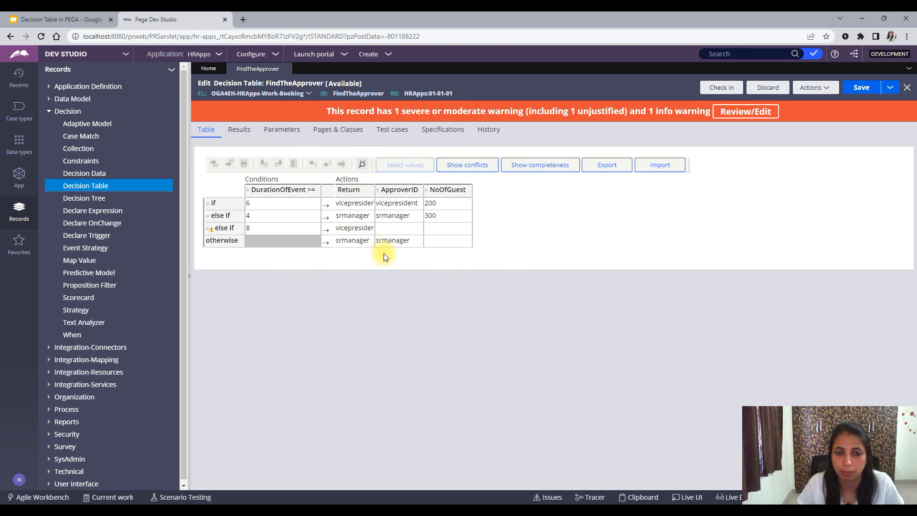
pyautogui.click(269, 204)
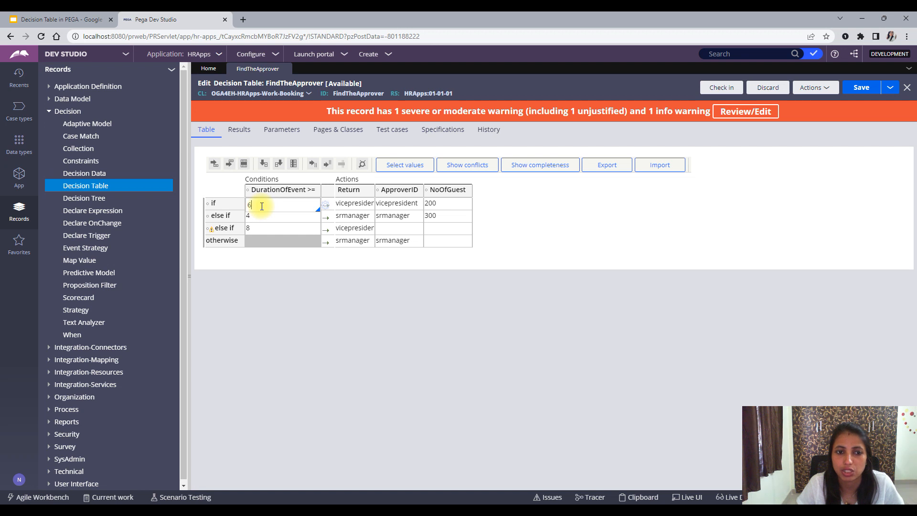
pyautogui.click(362, 204)
pyautogui.click(347, 332)
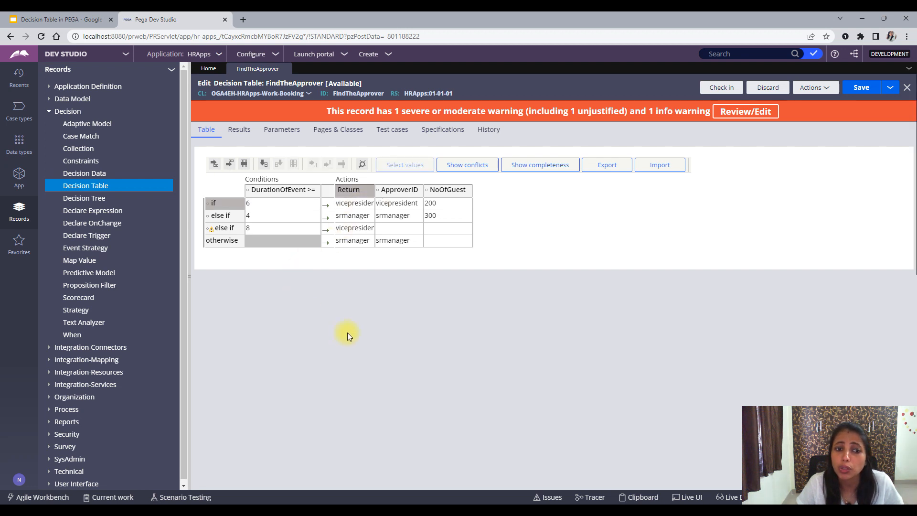
pyautogui.click(258, 204)
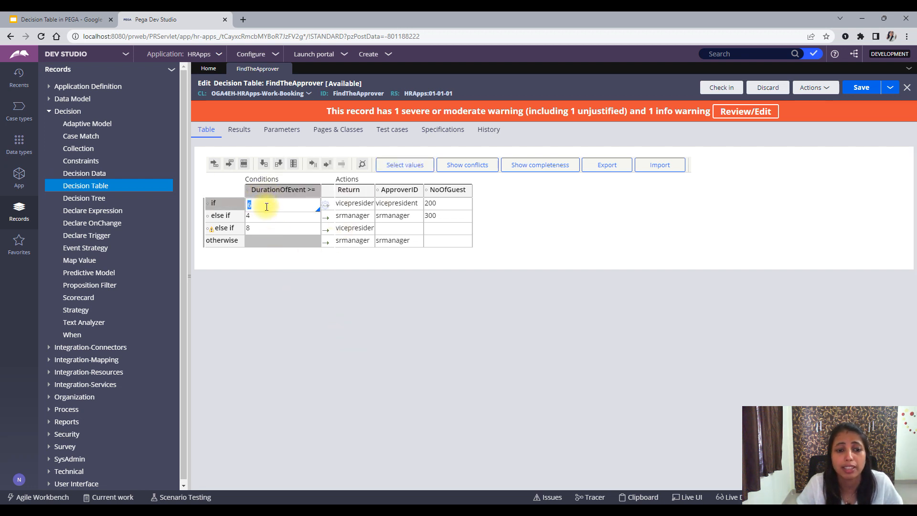
pyautogui.click(266, 205)
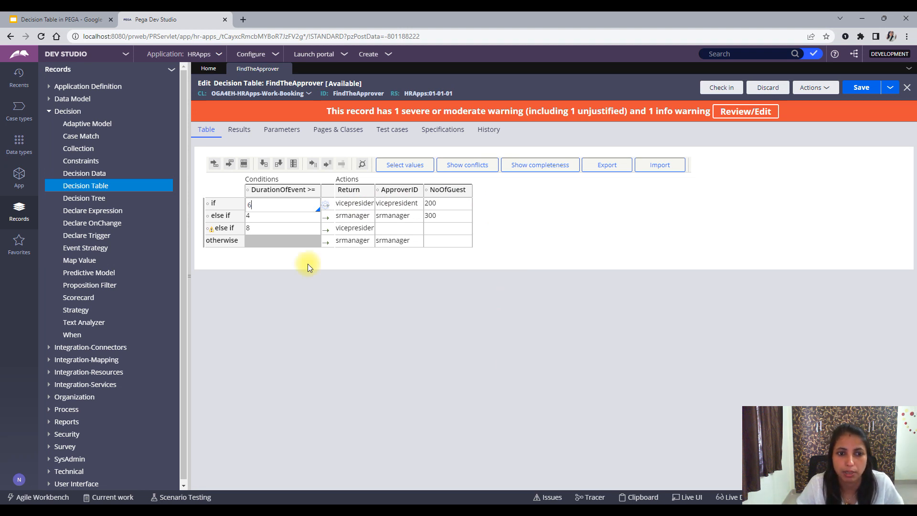
# Step: Set the duration condition of the last else if row to 2 and save the decision table
pyautogui.click(261, 229)
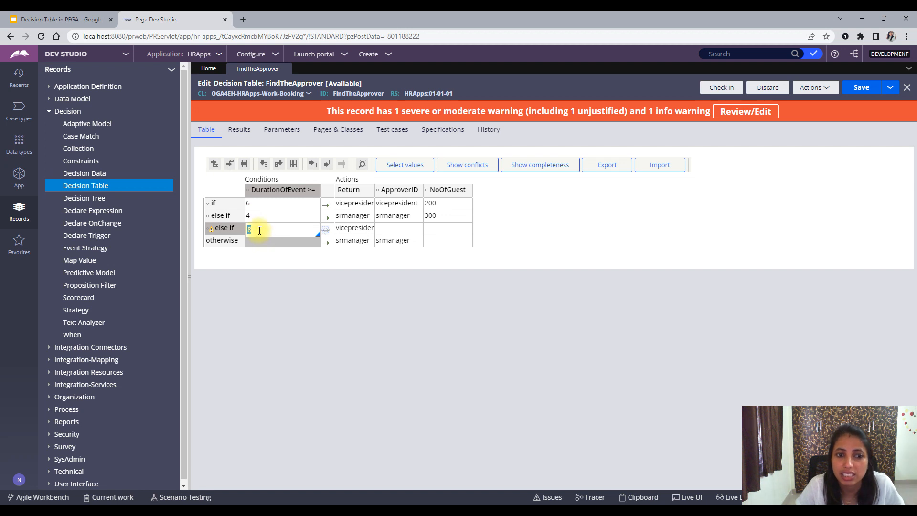
pyautogui.click(259, 230)
pyautogui.doubleClick(249, 229)
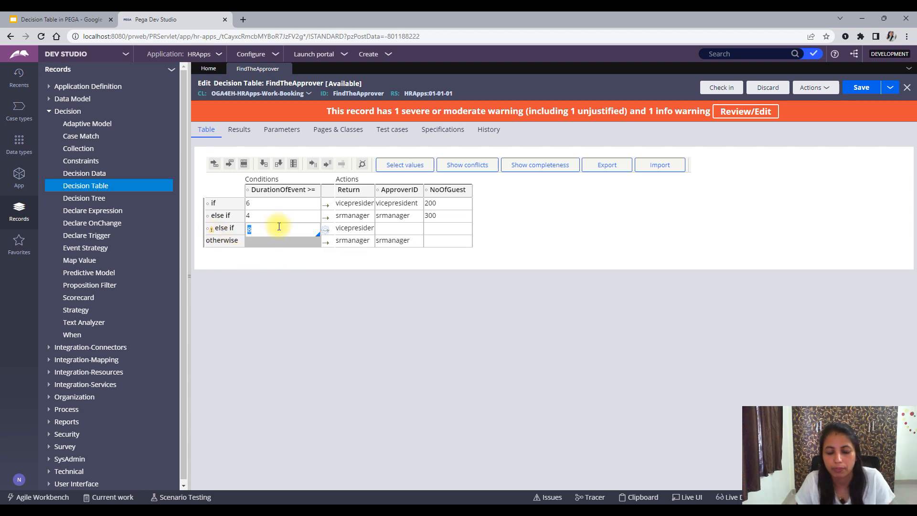
pyautogui.press('BackSpace')
pyautogui.write('2')
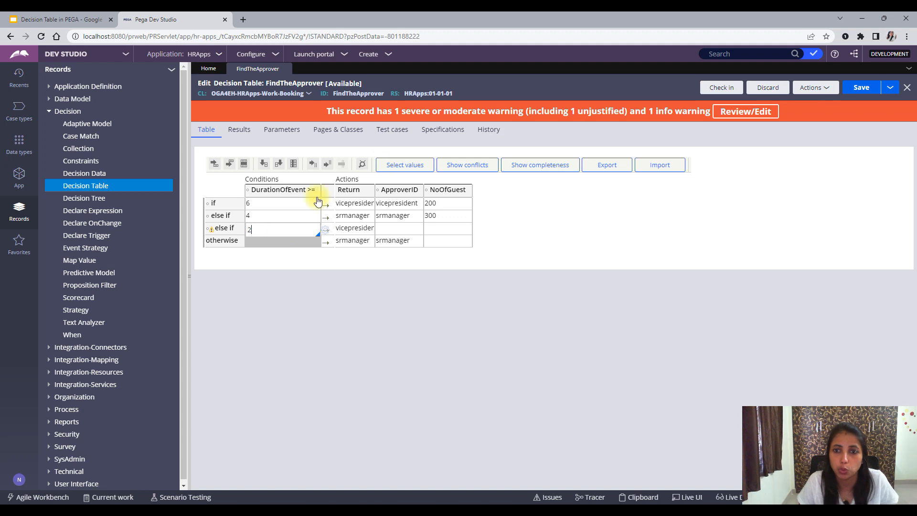
pyautogui.click(861, 88)
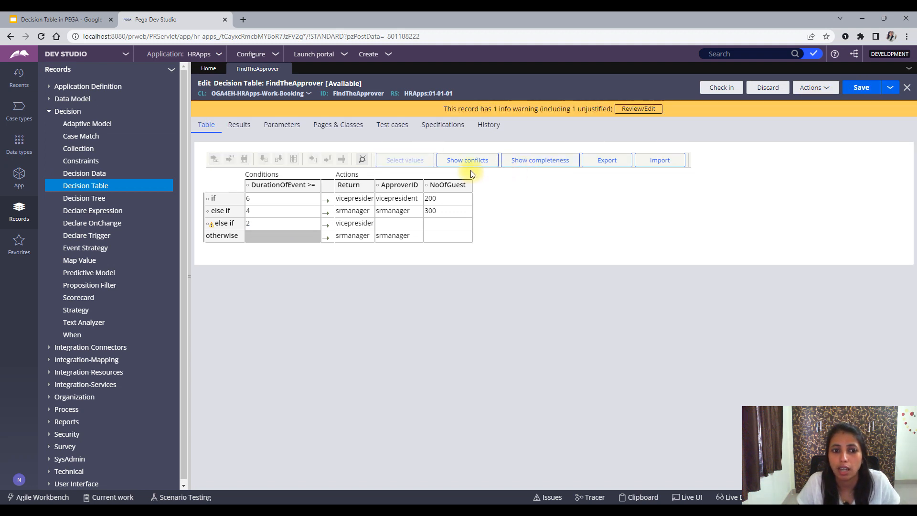
# Step: Check the decision table for conflicts, then delete the last else if row with duration 2
pyautogui.click(474, 162)
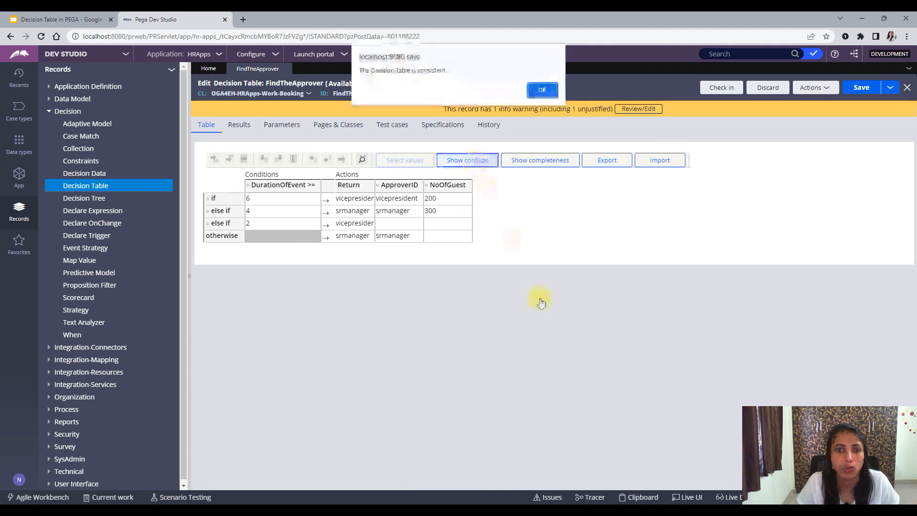
pyautogui.click(542, 90)
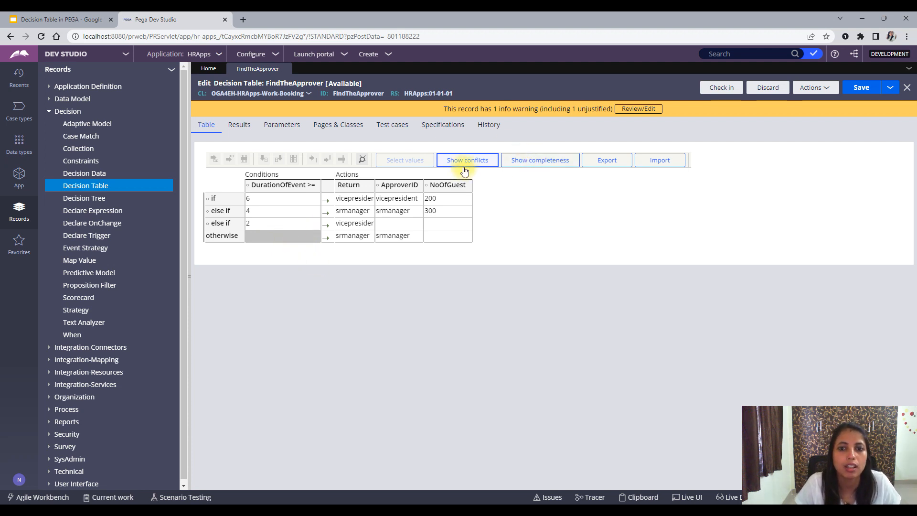
pyautogui.click(268, 225)
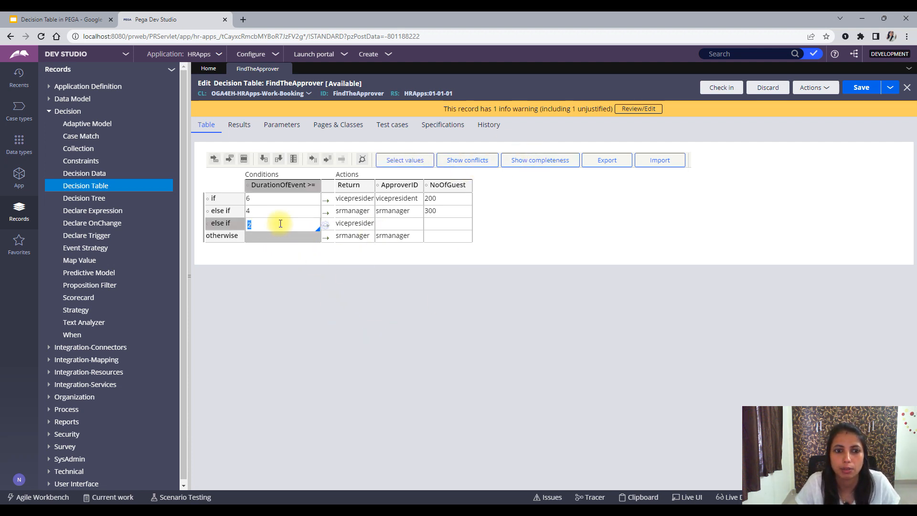
pyautogui.click(243, 159)
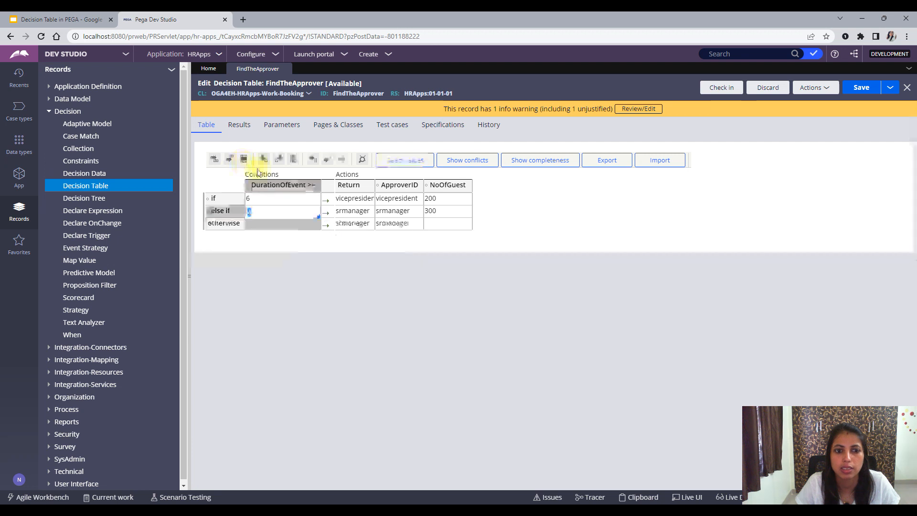
# Step: Check the decision table for completeness, then delete the suggested else if row with duration <4
pyautogui.click(523, 166)
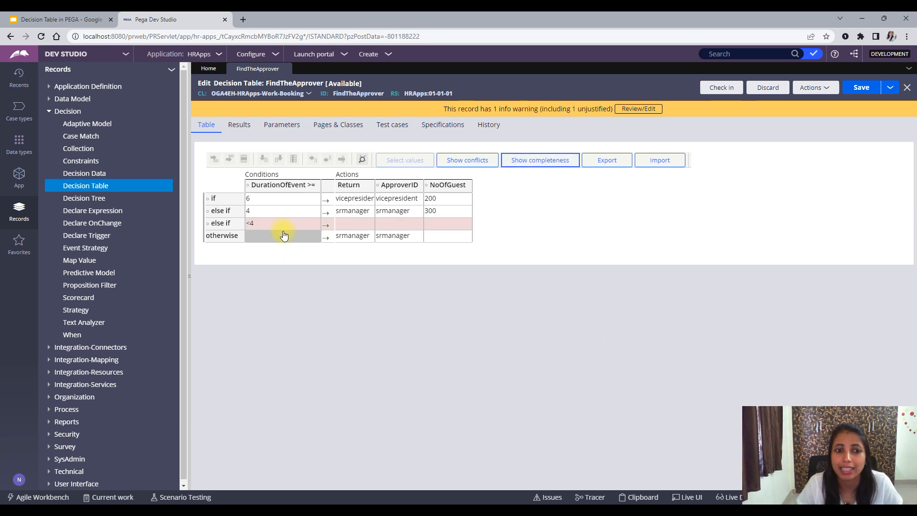
pyautogui.click(261, 222)
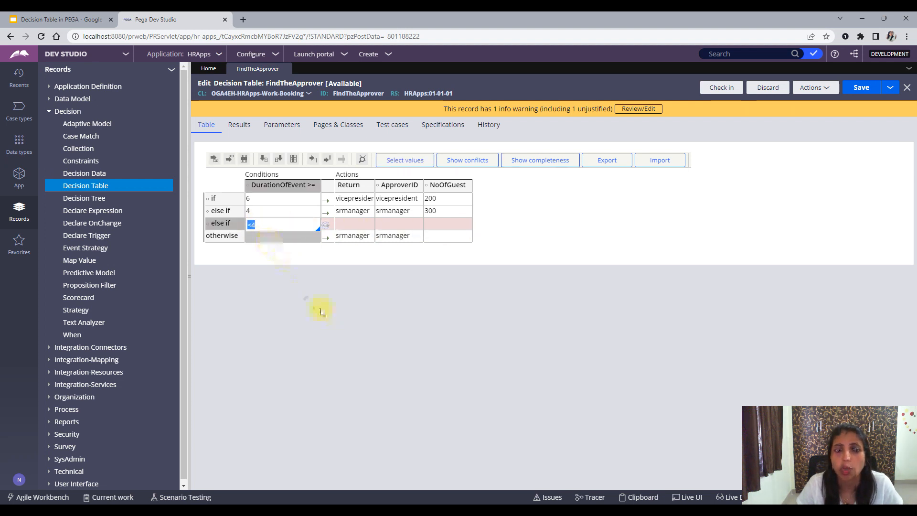
pyautogui.click(259, 228)
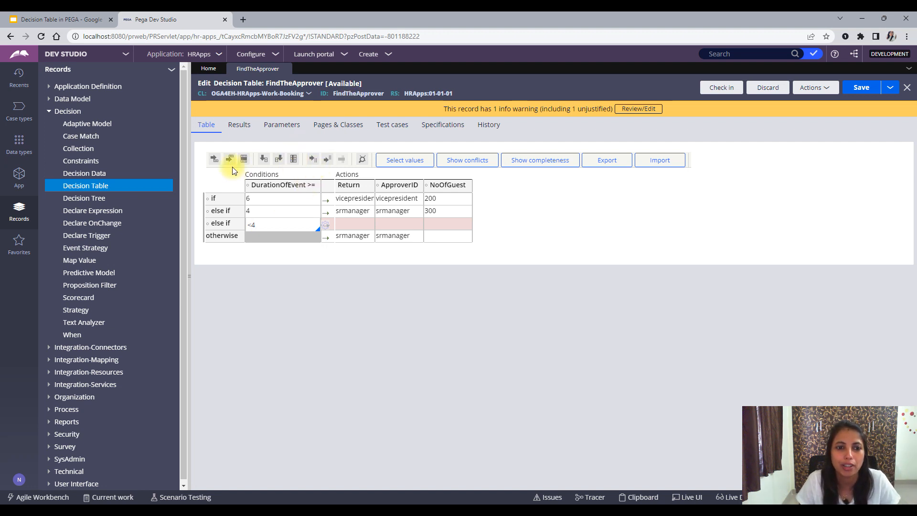
pyautogui.click(244, 160)
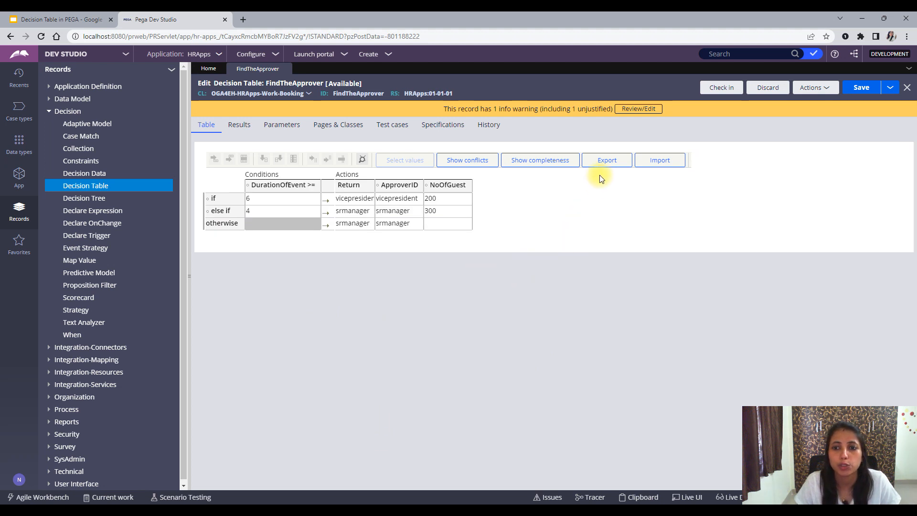
# Step: Export the FindTheApprover decision table, view the exported file in Excel and close it
pyautogui.click(607, 161)
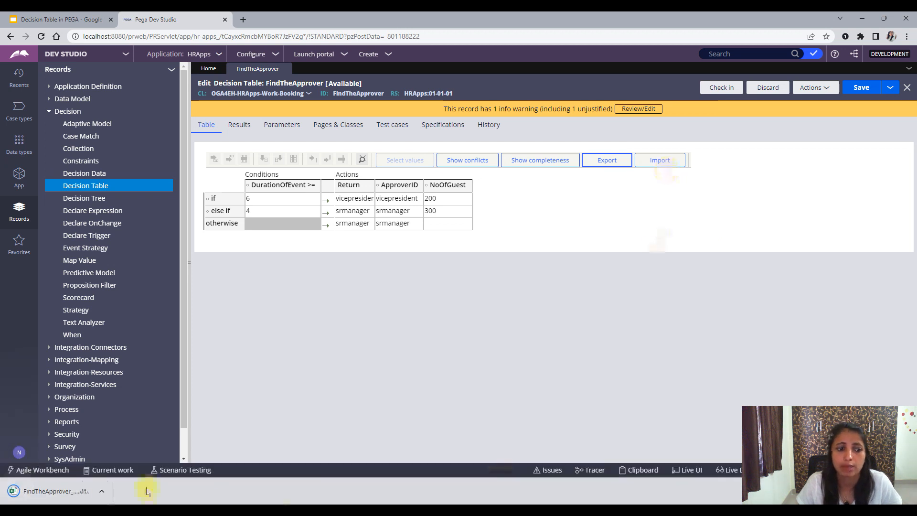
pyautogui.click(53, 491)
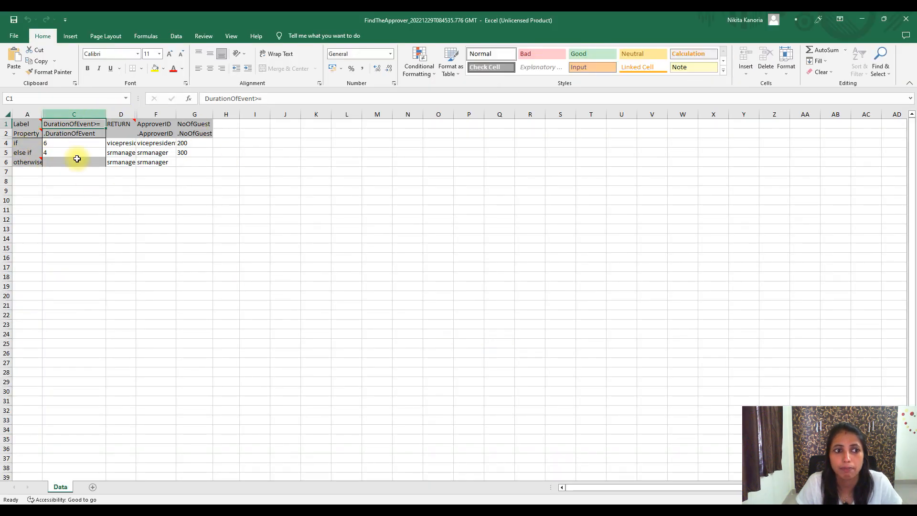
pyautogui.click(906, 19)
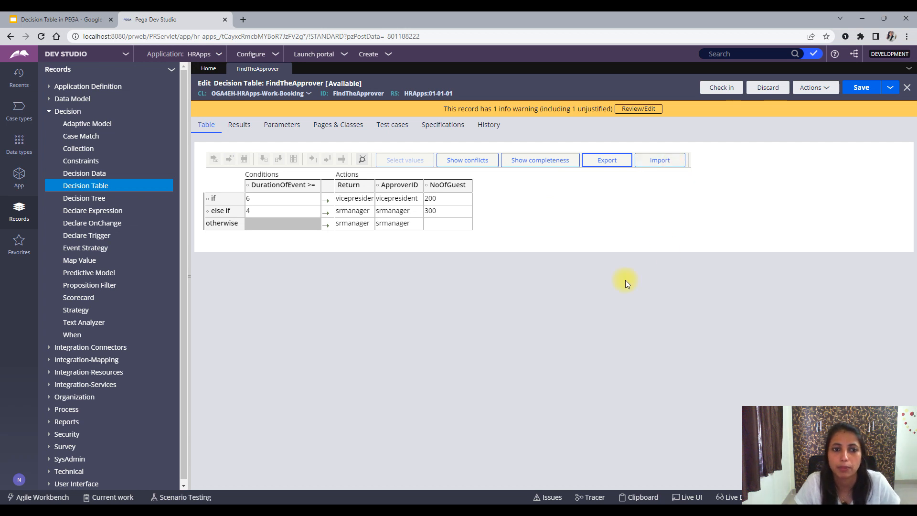
# Step: Review the delegation options for evaluating all rows, updating row and column layout, and changing property sets
pyautogui.click(239, 125)
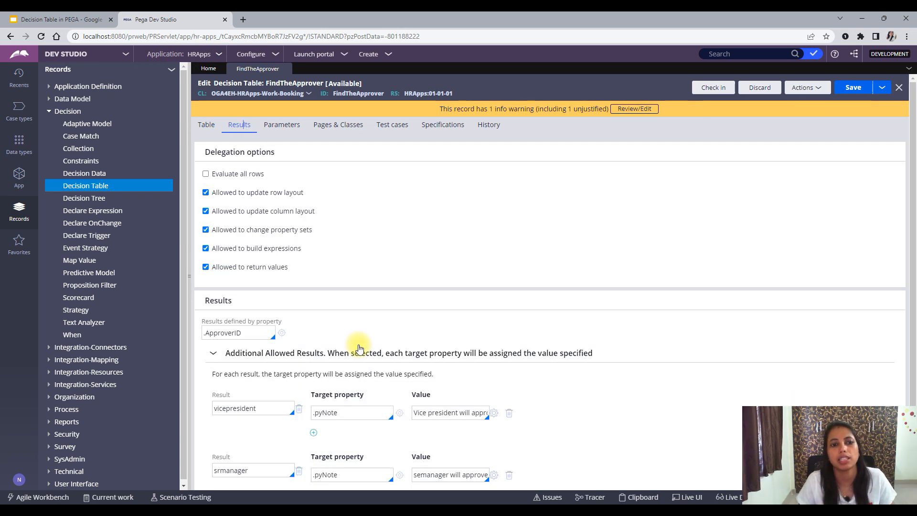
pyautogui.moveTo(277, 175); pyautogui.dragTo(213, 174)
pyautogui.click(421, 176)
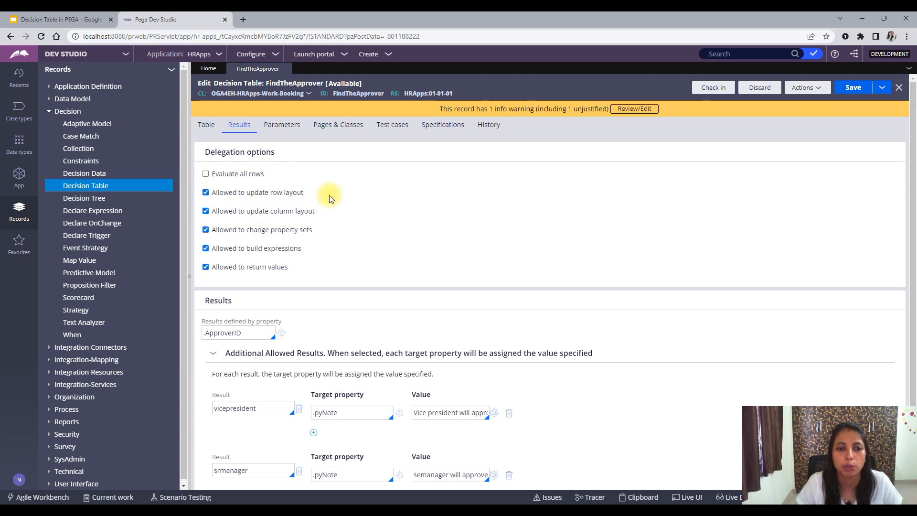
pyautogui.moveTo(315, 211); pyautogui.dragTo(213, 211)
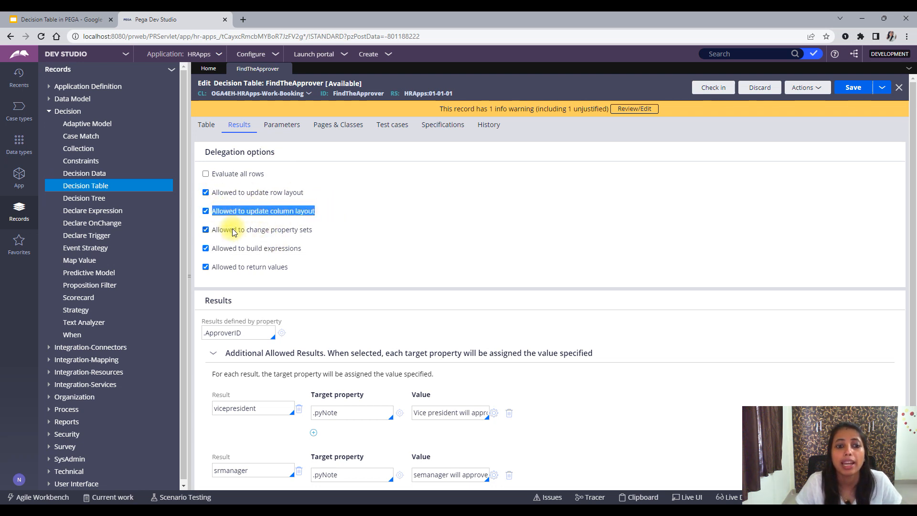
pyautogui.click(234, 229)
# Step: Turn off Allowed to update row layout and add an empty else if row below duration 4 in the table
pyautogui.click(205, 229)
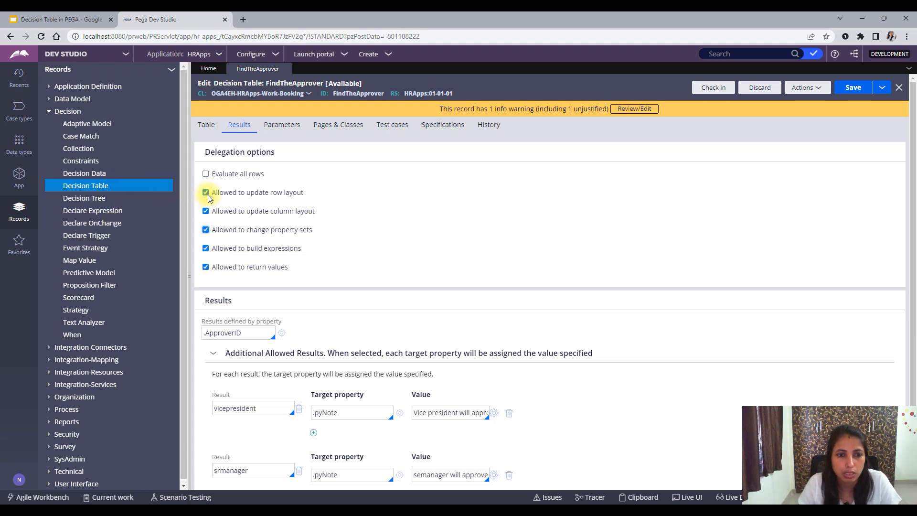
pyautogui.click(206, 125)
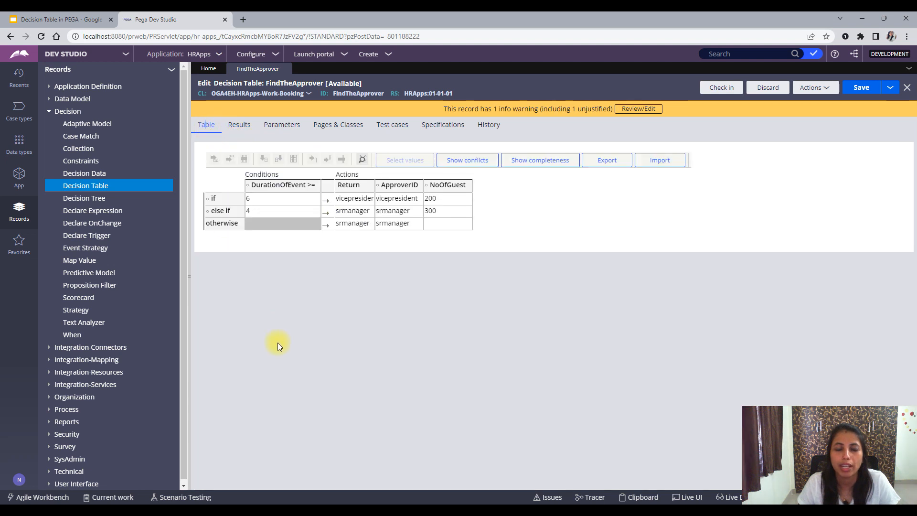
pyautogui.click(213, 164)
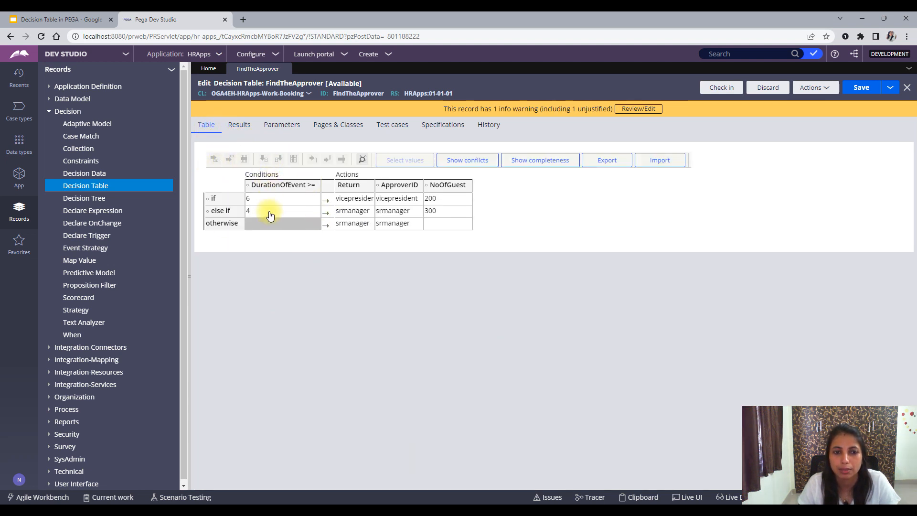
pyautogui.click(241, 125)
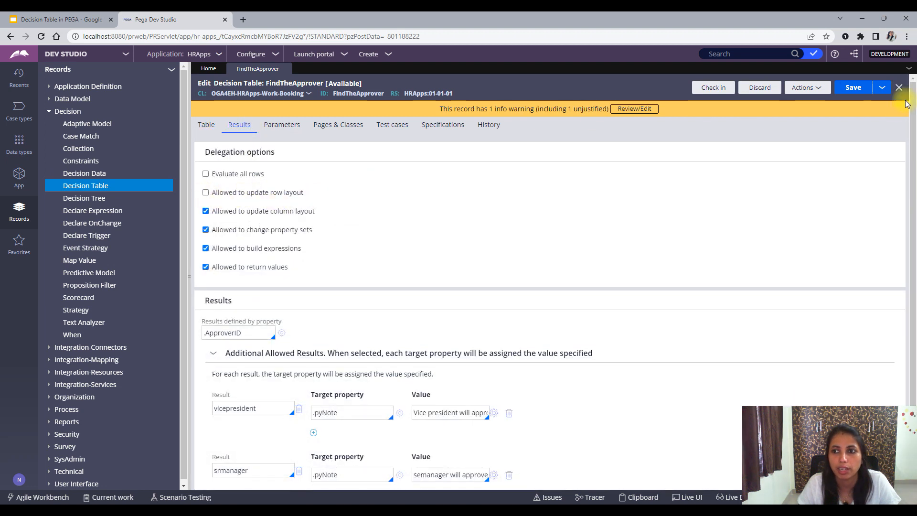
pyautogui.click(207, 124)
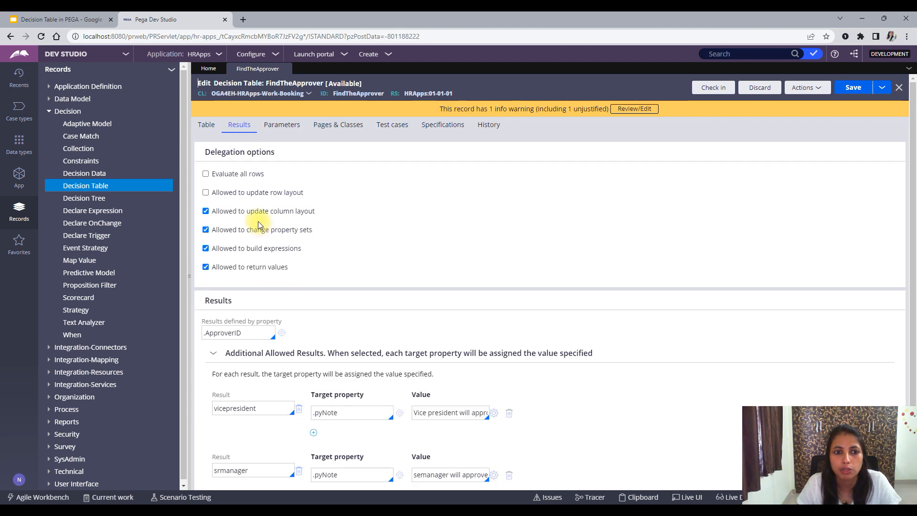
pyautogui.click(206, 124)
pyautogui.click(249, 223)
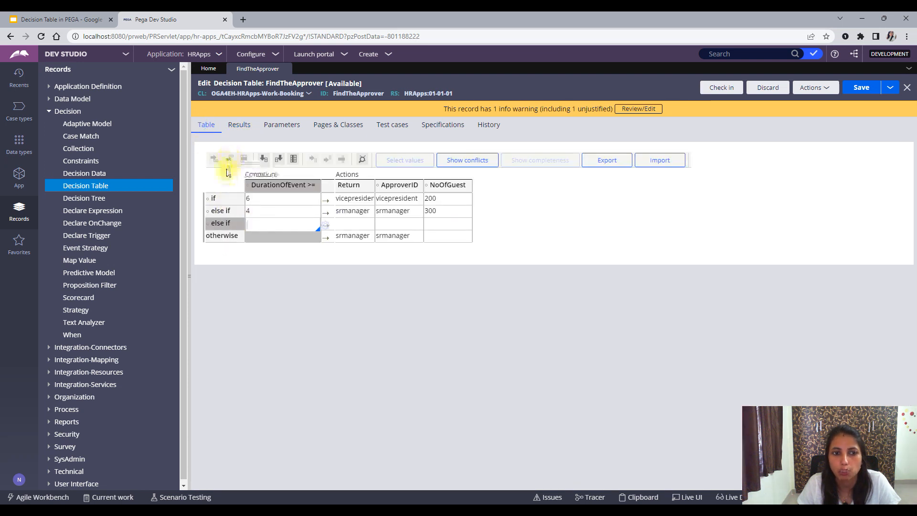
# Step: Turn off Allowed to update column layout, save the decision table and test column editing from the first row's ApproverID cell
pyautogui.click(237, 130)
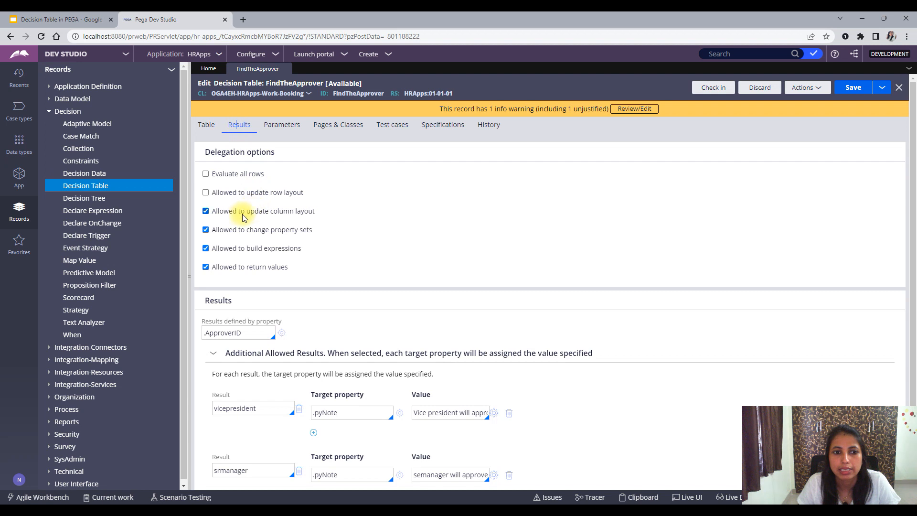
pyautogui.click(206, 211)
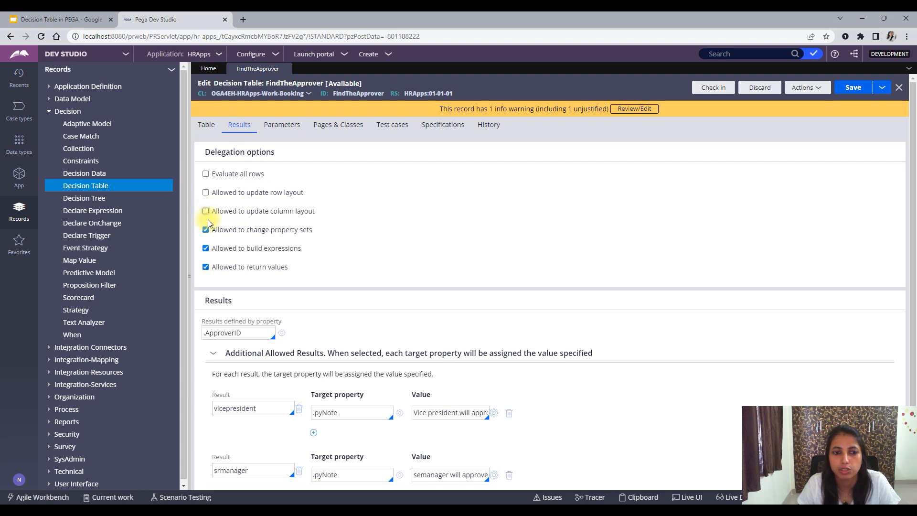
pyautogui.click(853, 88)
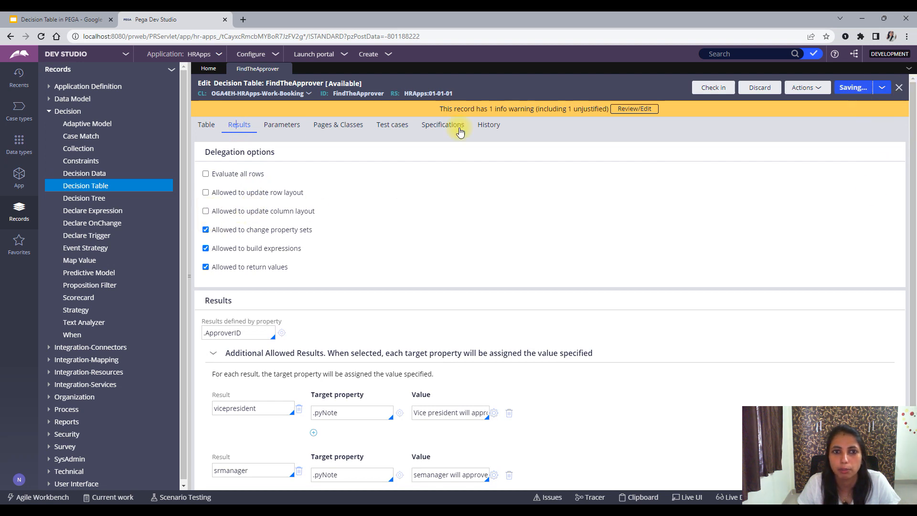
pyautogui.click(206, 125)
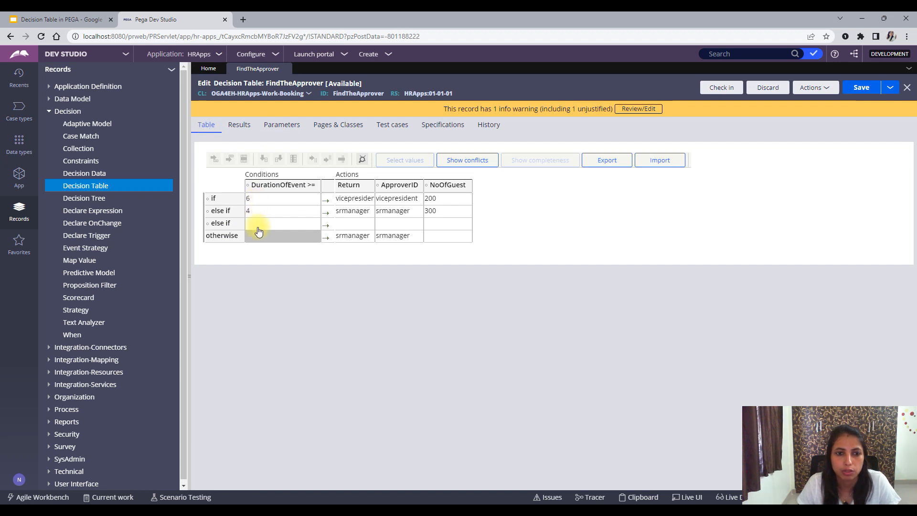
pyautogui.click(389, 199)
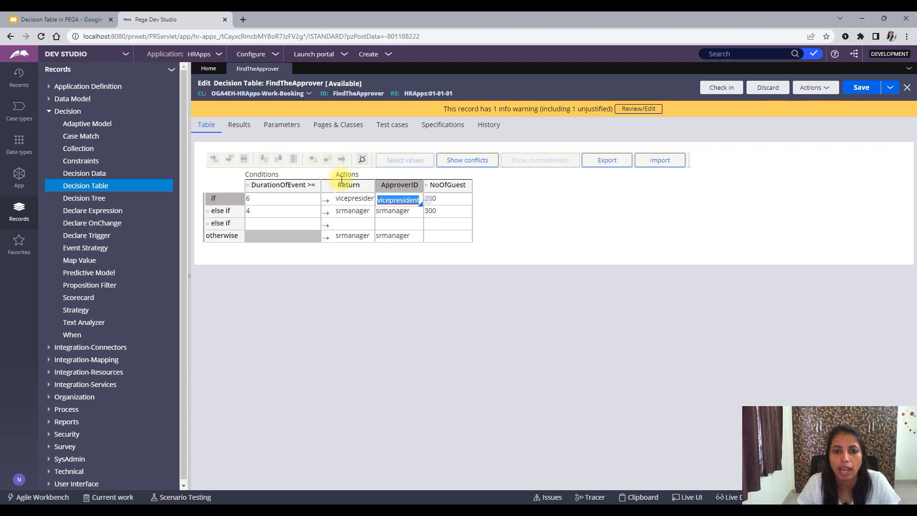
pyautogui.click(397, 265)
# Step: Turn off Allowed to change property sets and Allowed to build expressions in the delegation options
pyautogui.click(241, 125)
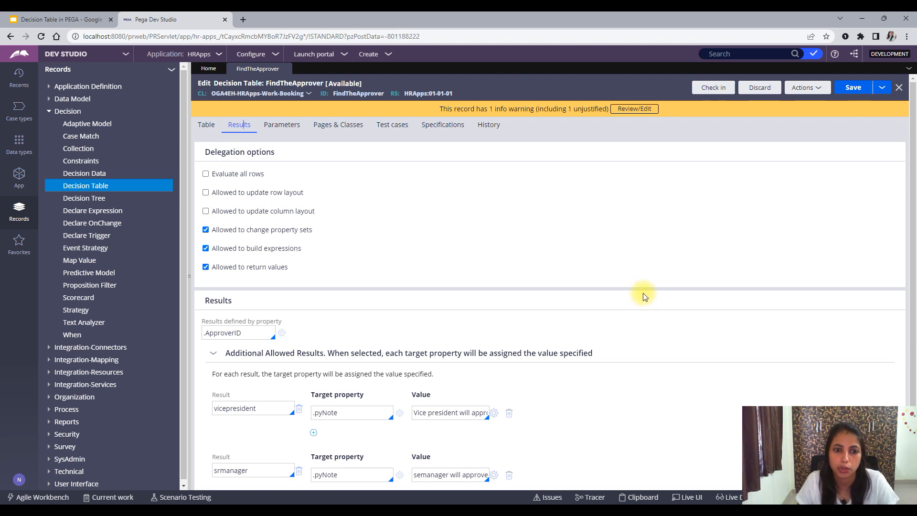
pyautogui.click(205, 230)
pyautogui.scroll(-2, 210, 287)
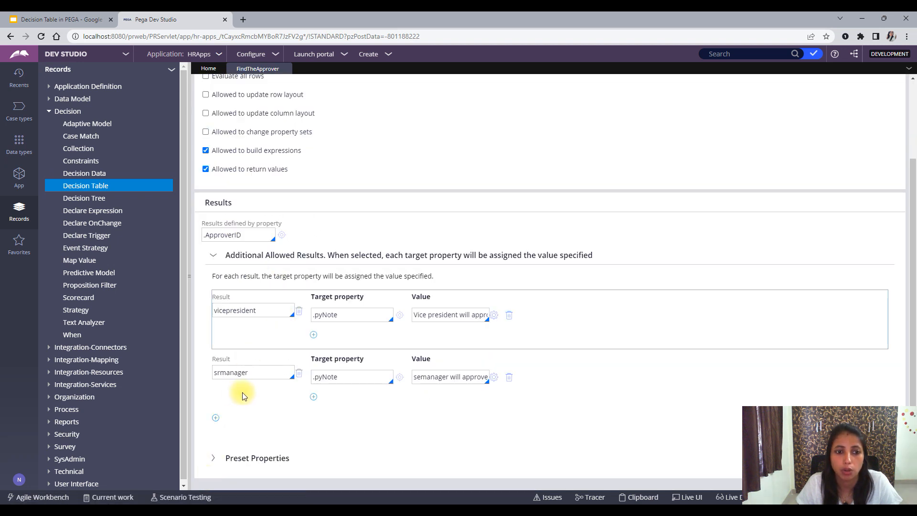
pyautogui.click(205, 151)
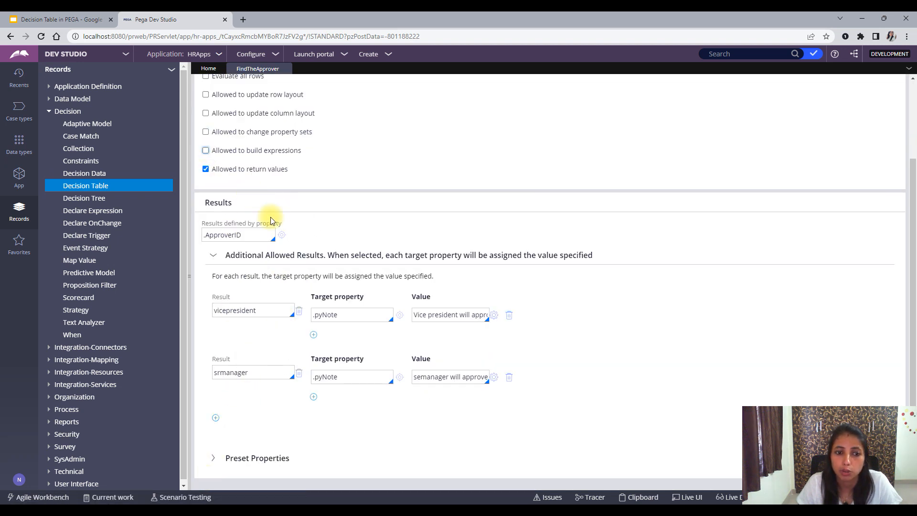
# Step: Re-enable the delegation options for updating row layout and column layout, changing property sets and building expressions
pyautogui.scroll(1, 262, 229)
pyautogui.scroll(1, 328, 224)
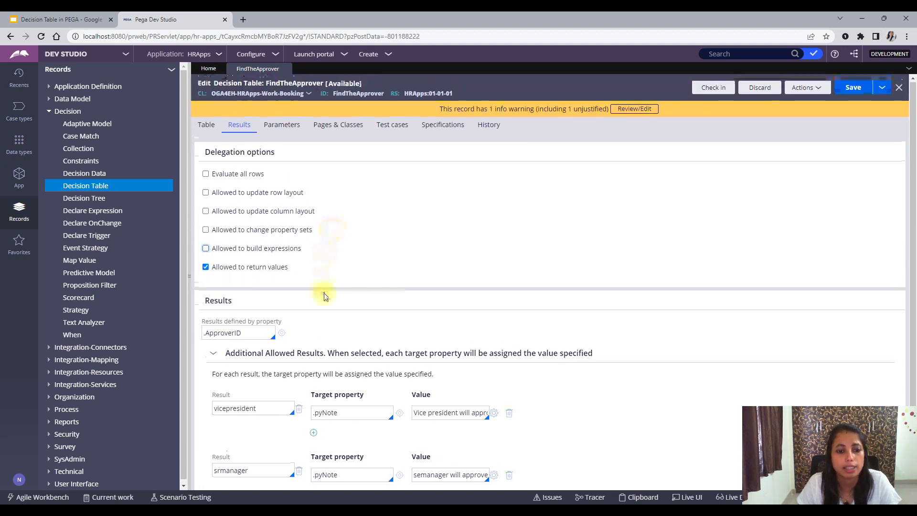
pyautogui.click(206, 192)
pyautogui.click(206, 230)
pyautogui.click(206, 249)
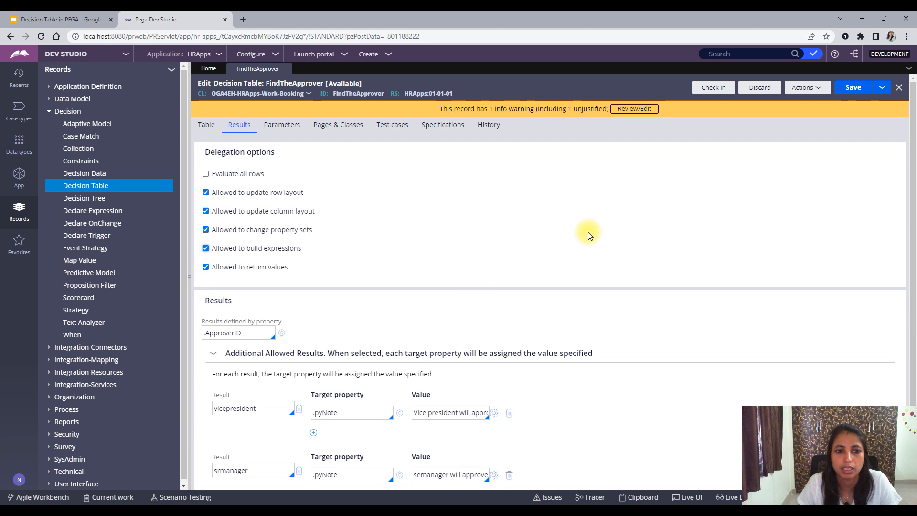
# Step: Remove the .pyNote target property assignments from the srmanager and vicepresident results
pyautogui.scroll(-2, 551, 247)
pyautogui.scroll(2, 552, 248)
pyautogui.click(509, 474)
pyautogui.click(509, 414)
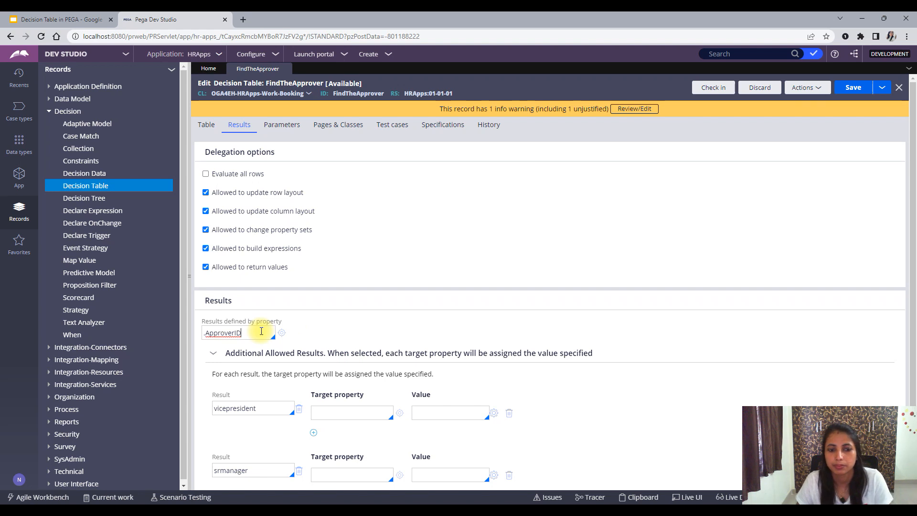
# Step: Clear the Results defined by property field and save the decision table
pyautogui.press('BackSpace')
pyautogui.press('BackSpace')
pyautogui.press('BackSpace')
pyautogui.press('BackSpace')
pyautogui.press('BackSpace')
pyautogui.press('BackSpace')
pyautogui.press('BackSpace')
pyautogui.press('BackSpace')
pyautogui.press('BackSpace')
pyautogui.press('BackSpace')
pyautogui.click(848, 86)
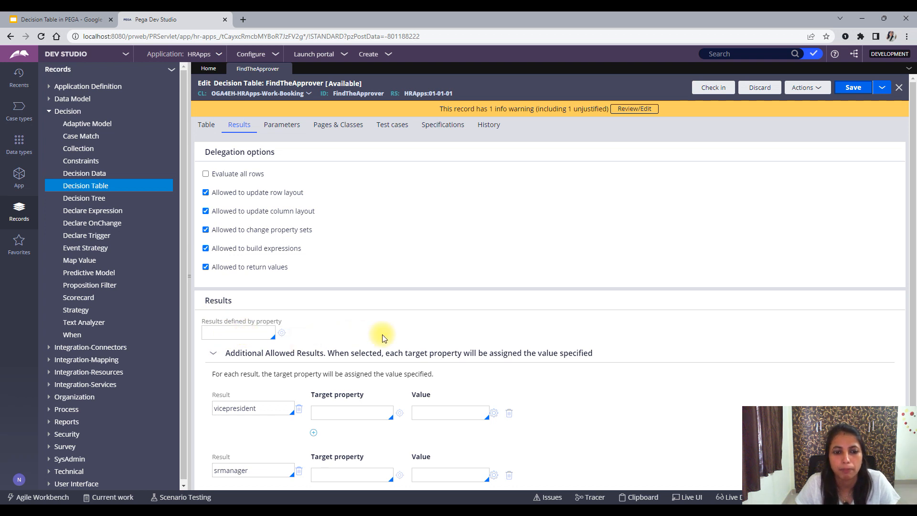
# Step: Compare the decision table's rows with the allowed results and the property that defines them
pyautogui.scroll(-1, 381, 338)
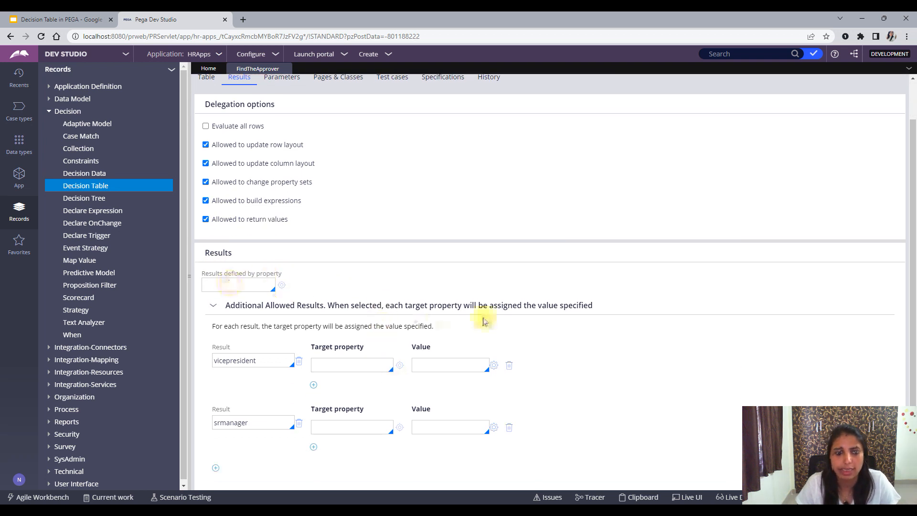
pyautogui.click(206, 135)
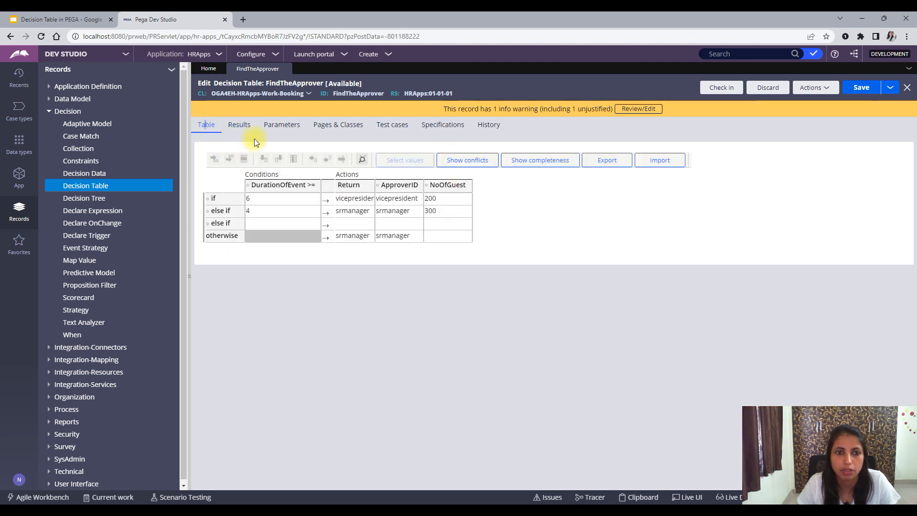
pyautogui.click(240, 125)
pyautogui.scroll(-2, 415, 415)
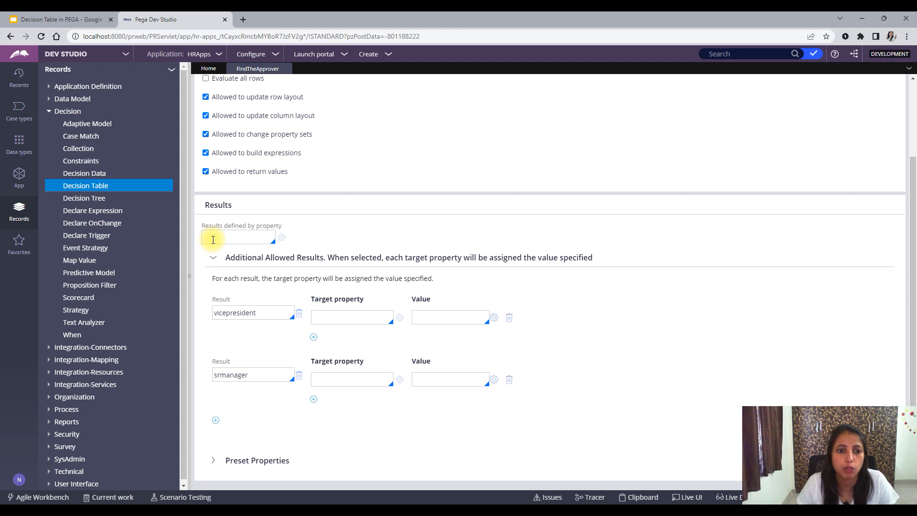
# Step: Check the decision table's return and ApproverID values, and set .ApproverID as the property that defines the results
pyautogui.click(206, 125)
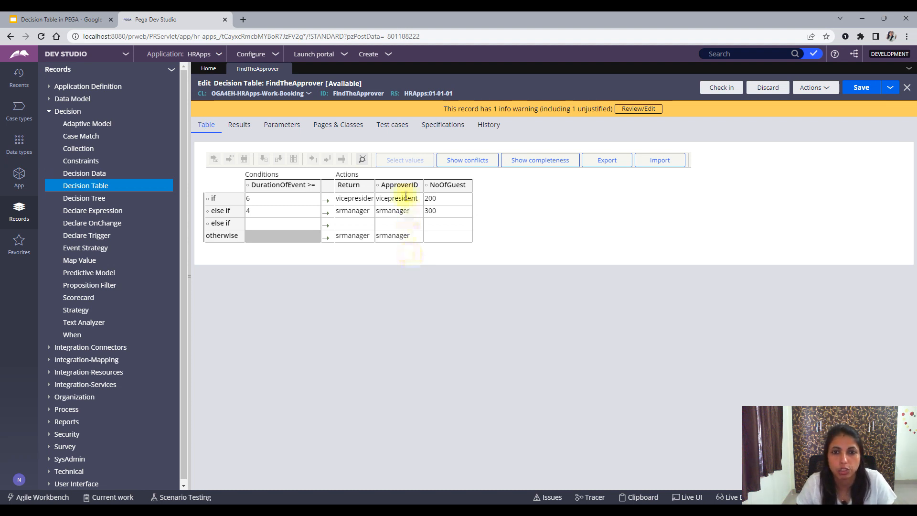
pyautogui.click(239, 125)
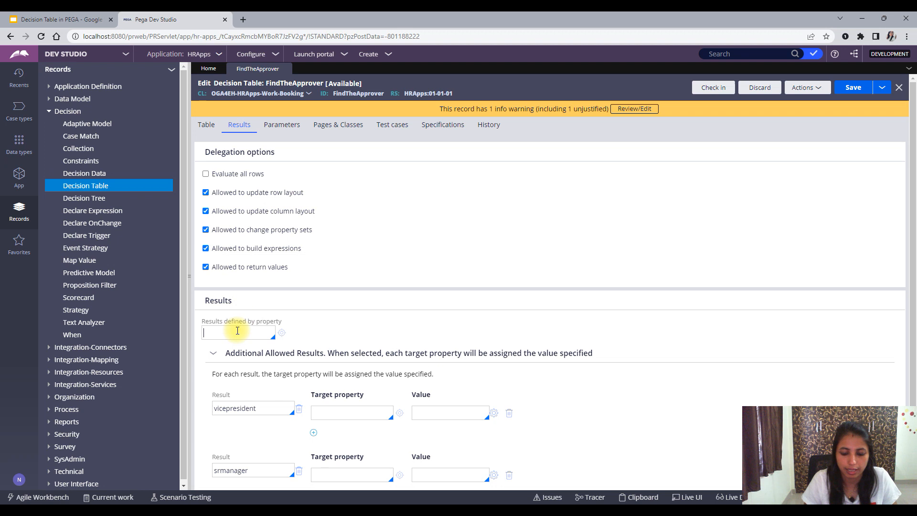
pyautogui.write('.Approv')
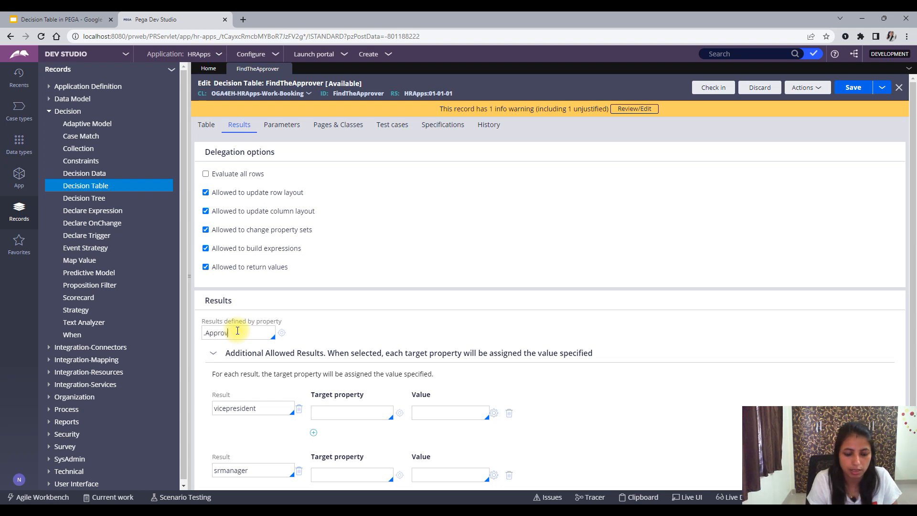
pyautogui.write('erID')
pyautogui.scroll(-1, 253, 398)
pyautogui.click(263, 358)
pyautogui.moveTo(263, 358); pyautogui.dragTo(217, 361)
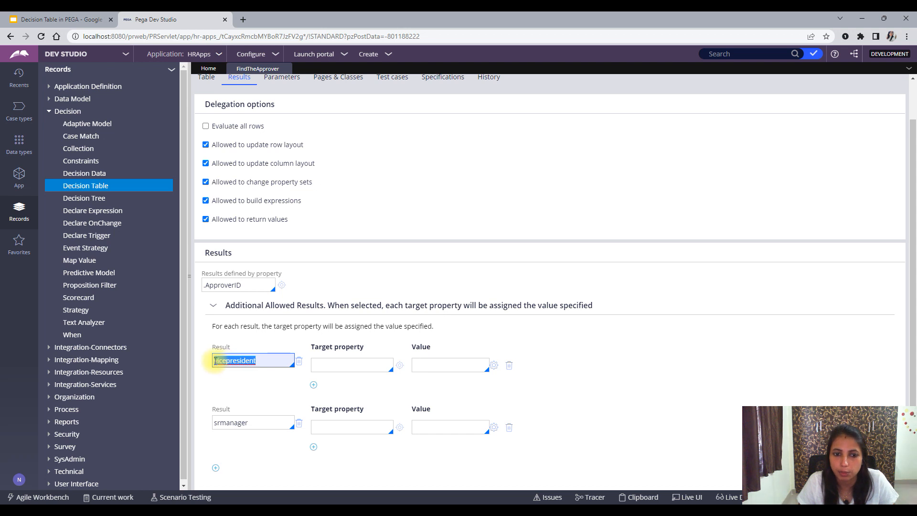
pyautogui.click(350, 362)
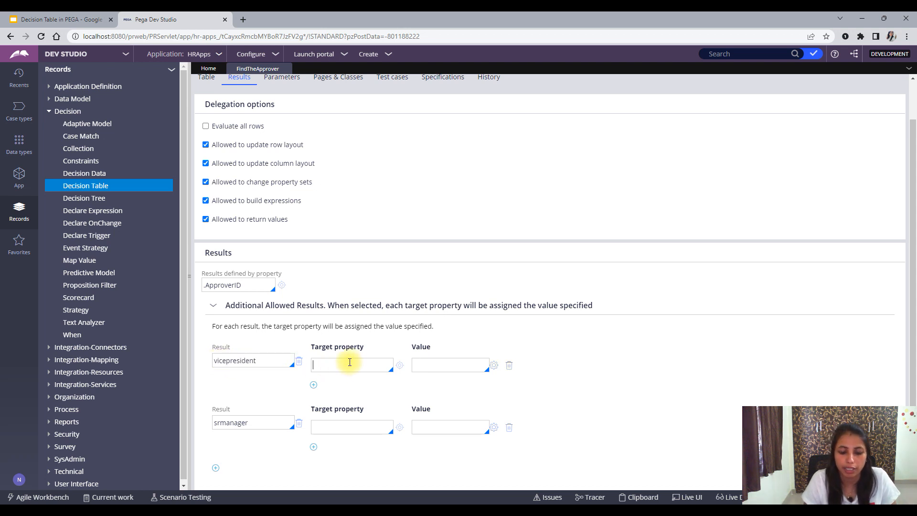
pyautogui.write('.')
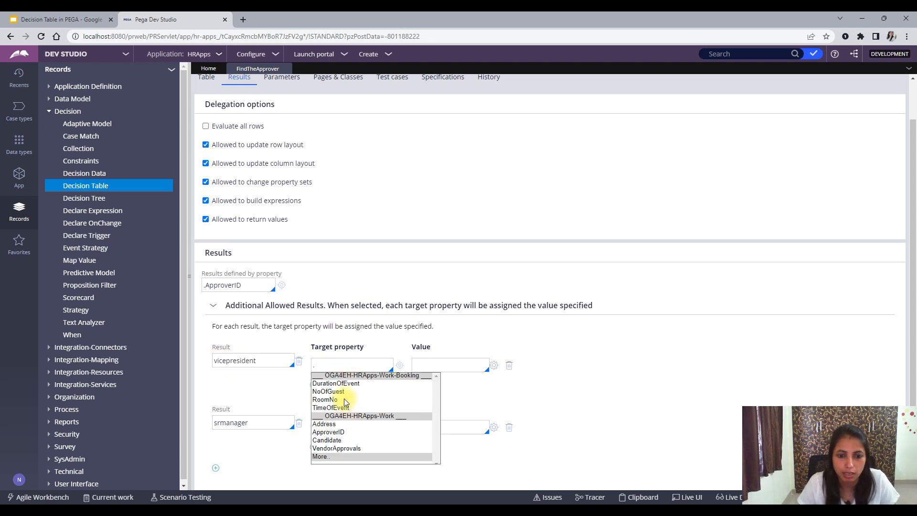
pyautogui.click(330, 391)
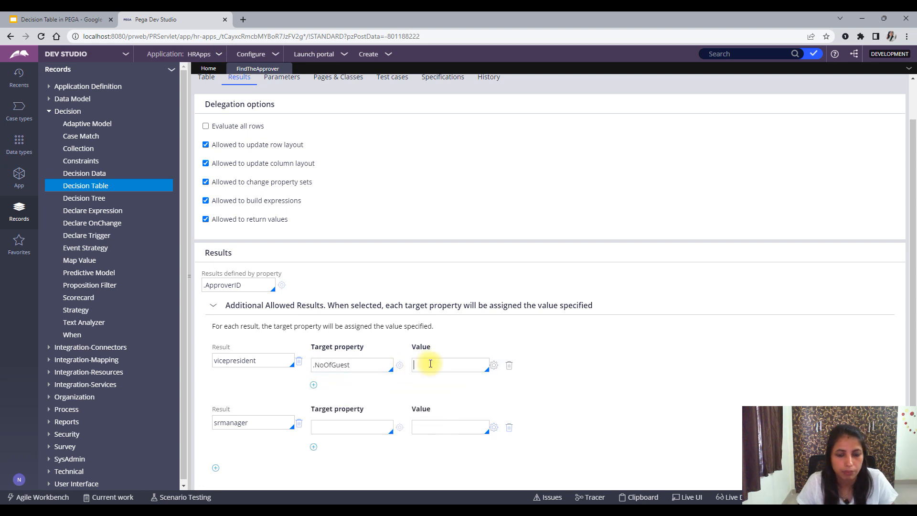
pyautogui.moveTo(351, 365); pyautogui.dragTo(315, 370)
pyautogui.press('BackSpace')
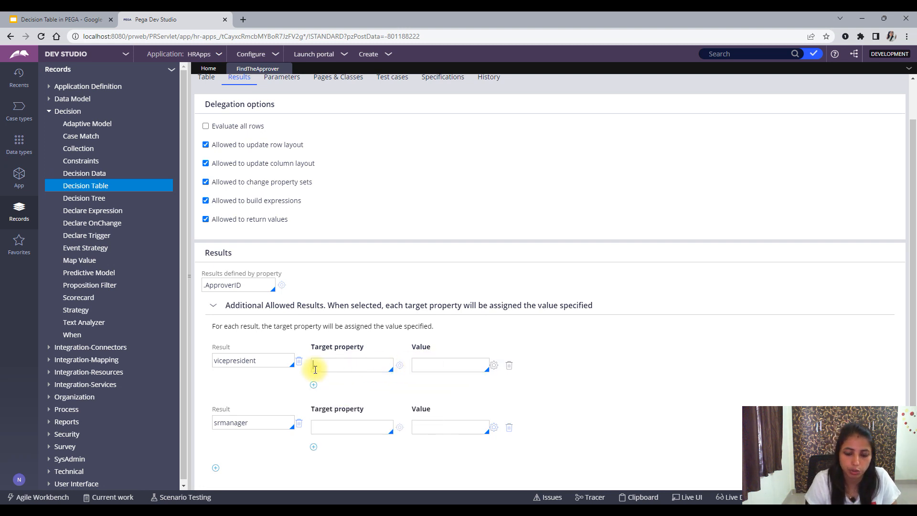
# Step: For the vicepresident result, set the target property to .pyNote with the value "Approver is vicepresident"
pyautogui.write('pyNote')
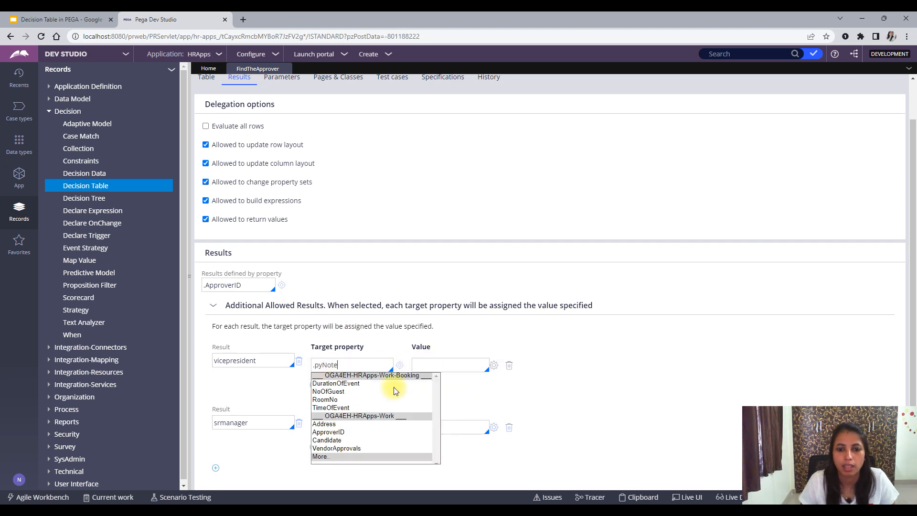
pyautogui.click(448, 363)
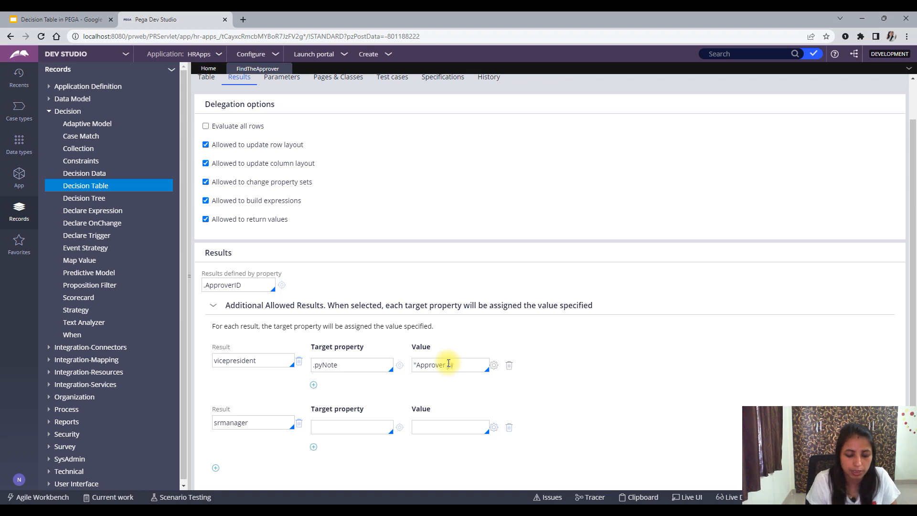
pyautogui.write('dent')
# Step: For the srmanager result, set the target property to .pyNote with the value "Approver is srmanager", and save the decision table
pyautogui.click(254, 426)
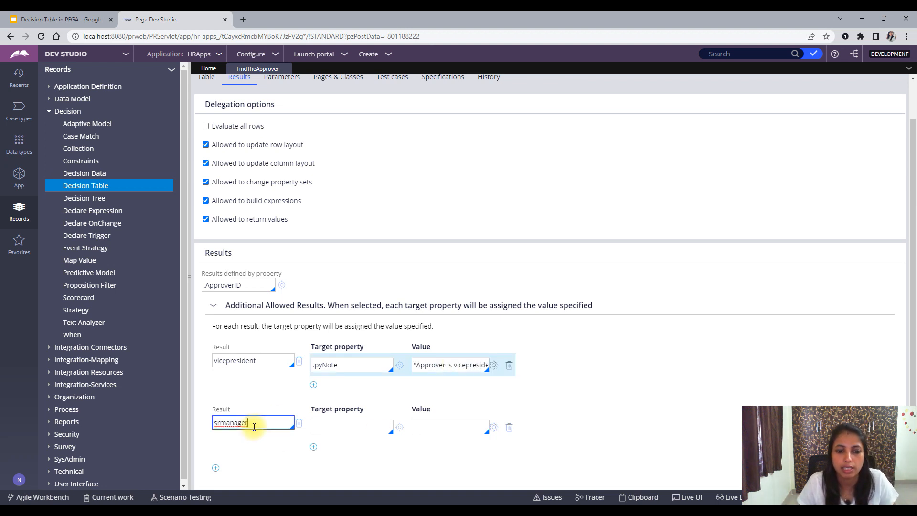
pyautogui.click(329, 427)
pyautogui.write('.p')
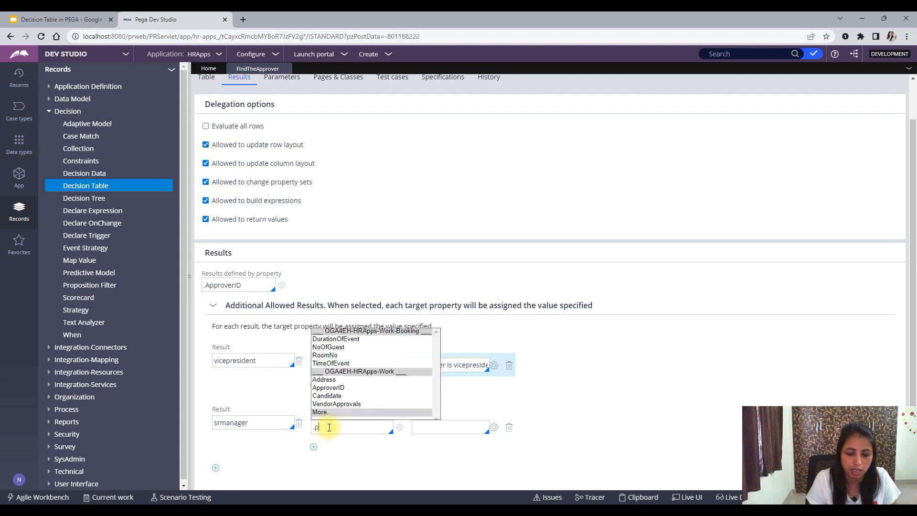
pyautogui.write('yNote')
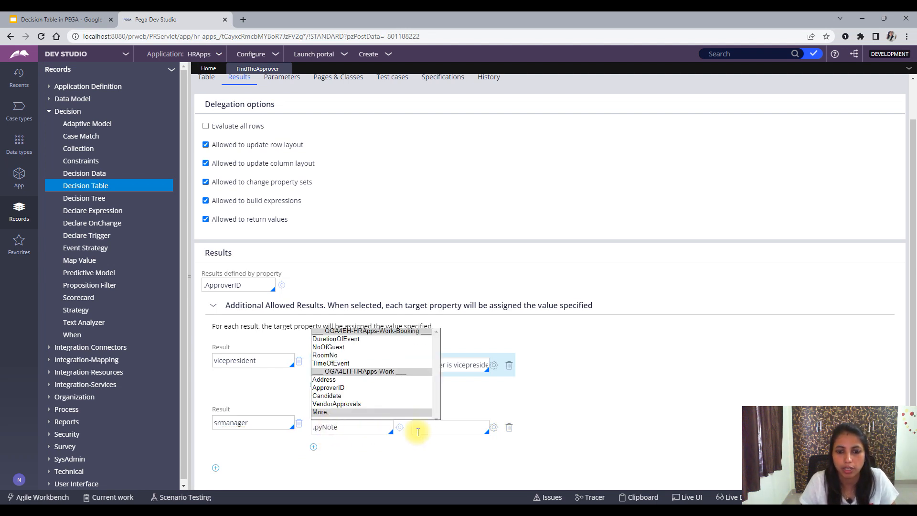
pyautogui.click(425, 431)
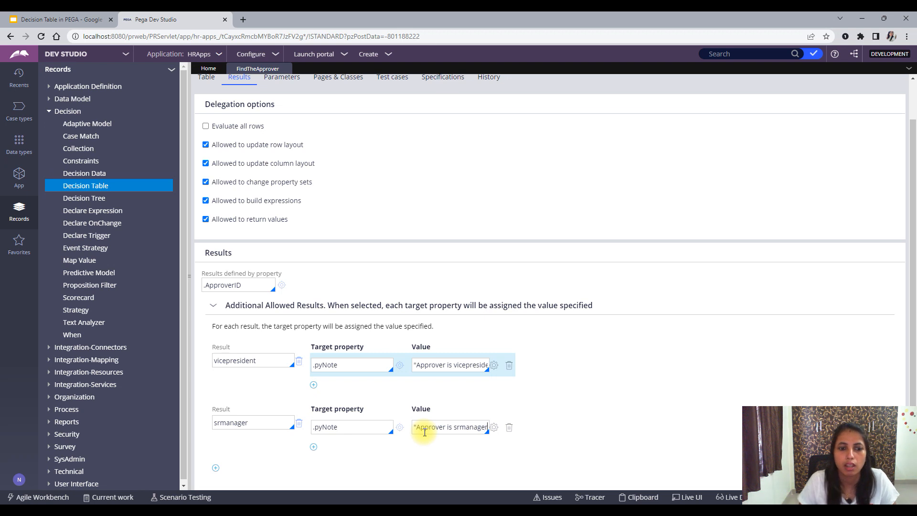
pyautogui.scroll(-1, 675, 291)
pyautogui.scroll(2, 679, 287)
pyautogui.scroll(-2, 680, 286)
pyautogui.scroll(2, 821, 191)
pyautogui.click(849, 95)
# Step: Expand the Preset Properties section and examine its property and value settings below the allowed results
pyautogui.scroll(-2, 426, 365)
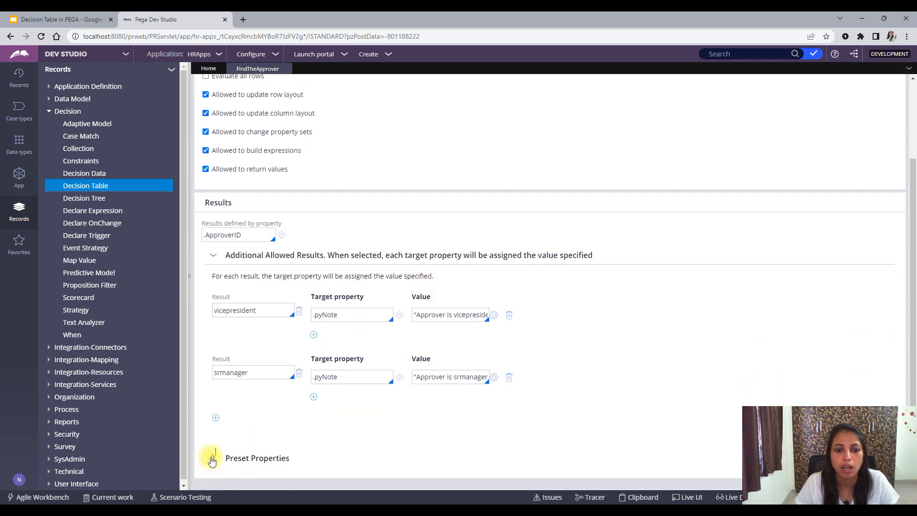
pyautogui.click(213, 458)
pyautogui.scroll(-2, 327, 414)
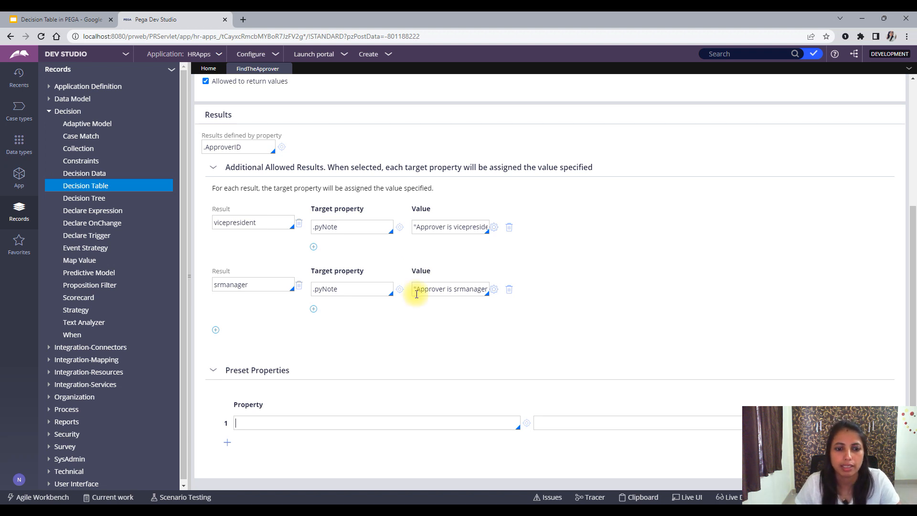
pyautogui.scroll(4, 478, 306)
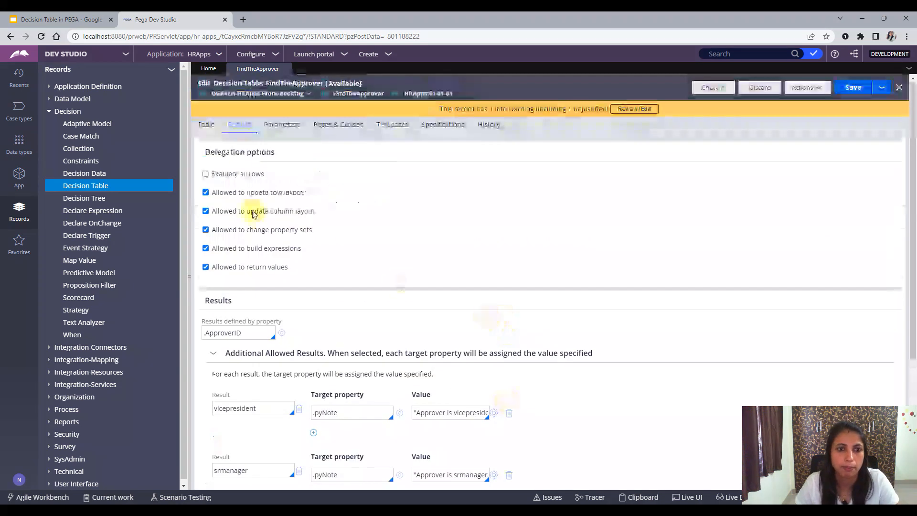
# Step: Review the decision table's conditions and actions, parameters, pages and classes, test cases and specifications, ending back on the table
pyautogui.click(210, 126)
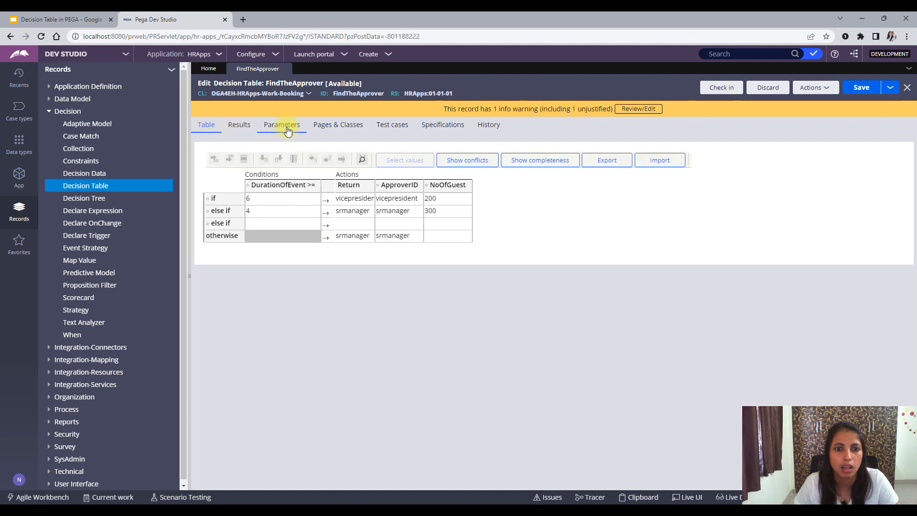
pyautogui.click(285, 127)
pyautogui.click(253, 171)
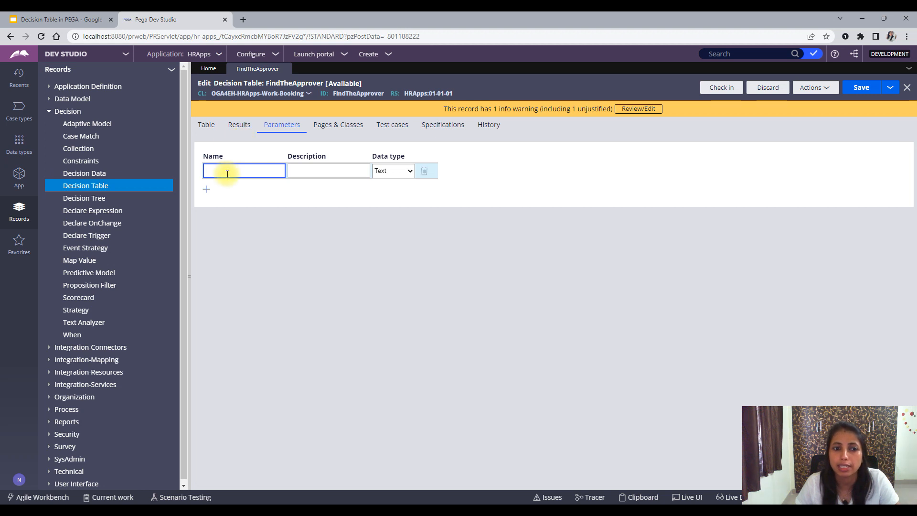
pyautogui.click(207, 125)
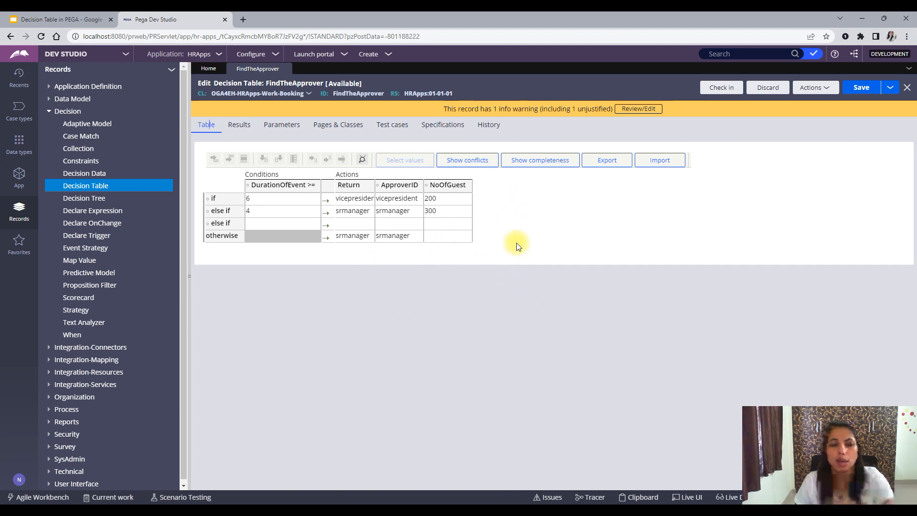
pyautogui.click(275, 134)
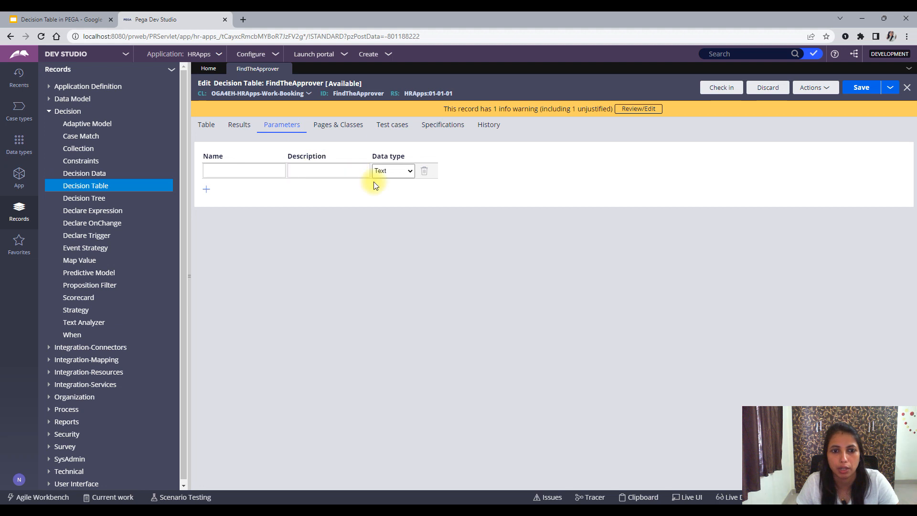
pyautogui.click(353, 133)
pyautogui.click(393, 126)
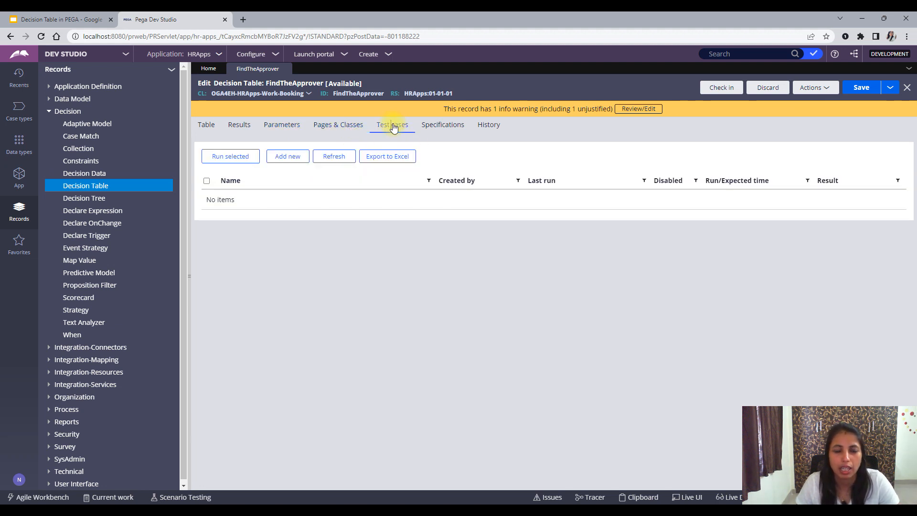
pyautogui.click(446, 133)
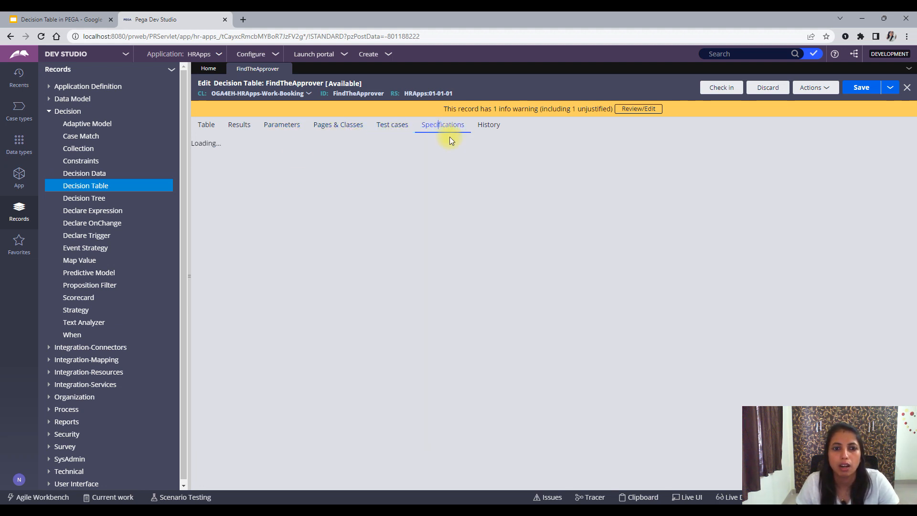
pyautogui.click(197, 128)
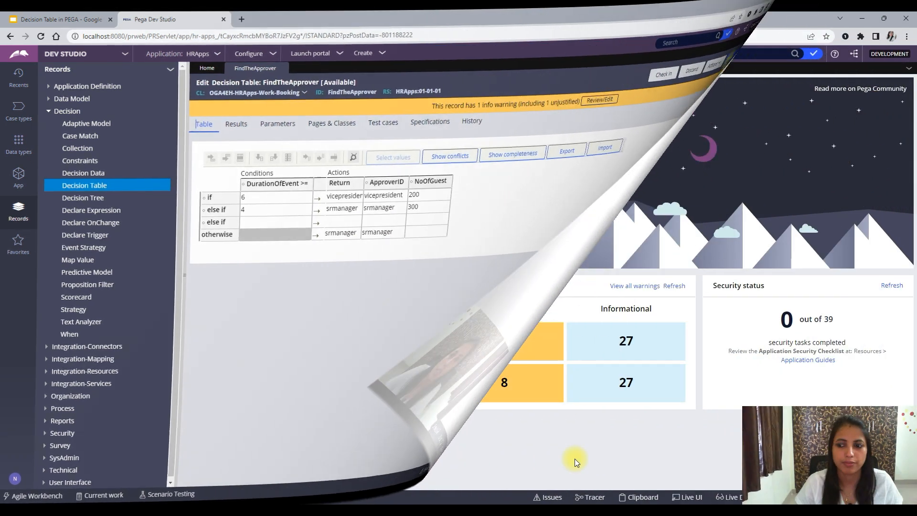